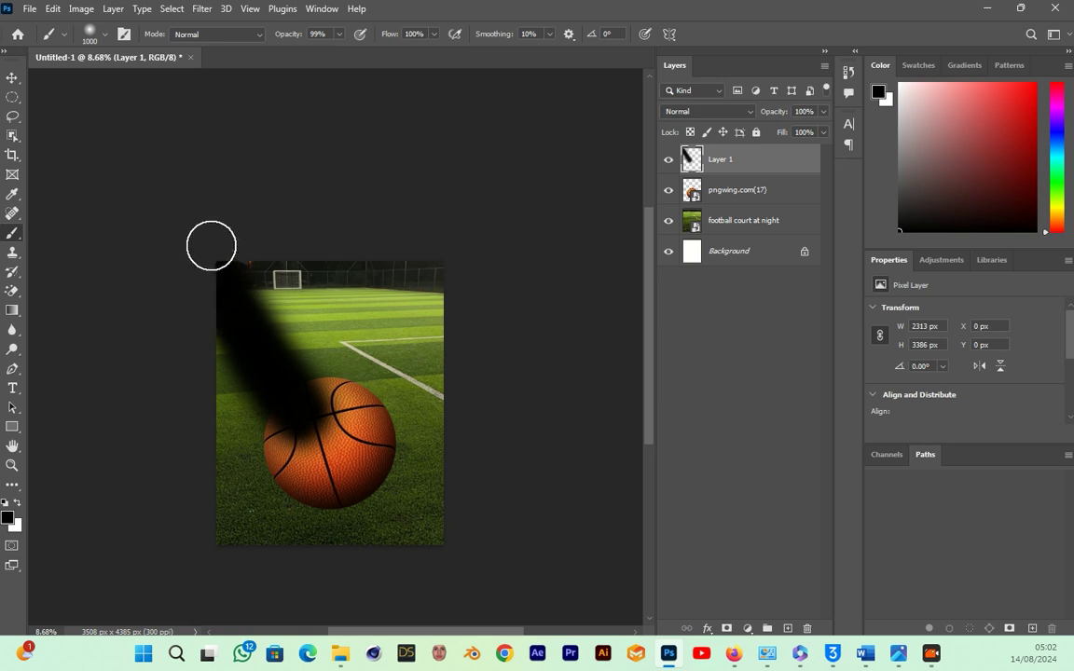
{"action": "left_click_drag", "start_coordinate": [216, 264], "coordinate": [318, 438]}
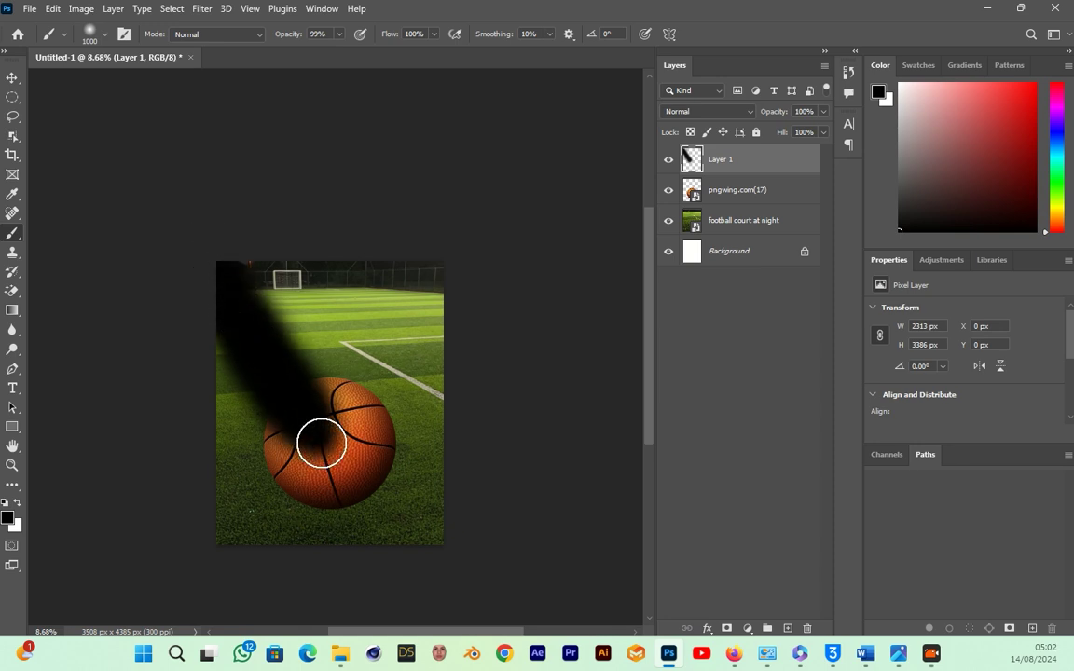
{"action": "left_click_drag", "start_coordinate": [355, 506], "coordinate": [544, 509]}
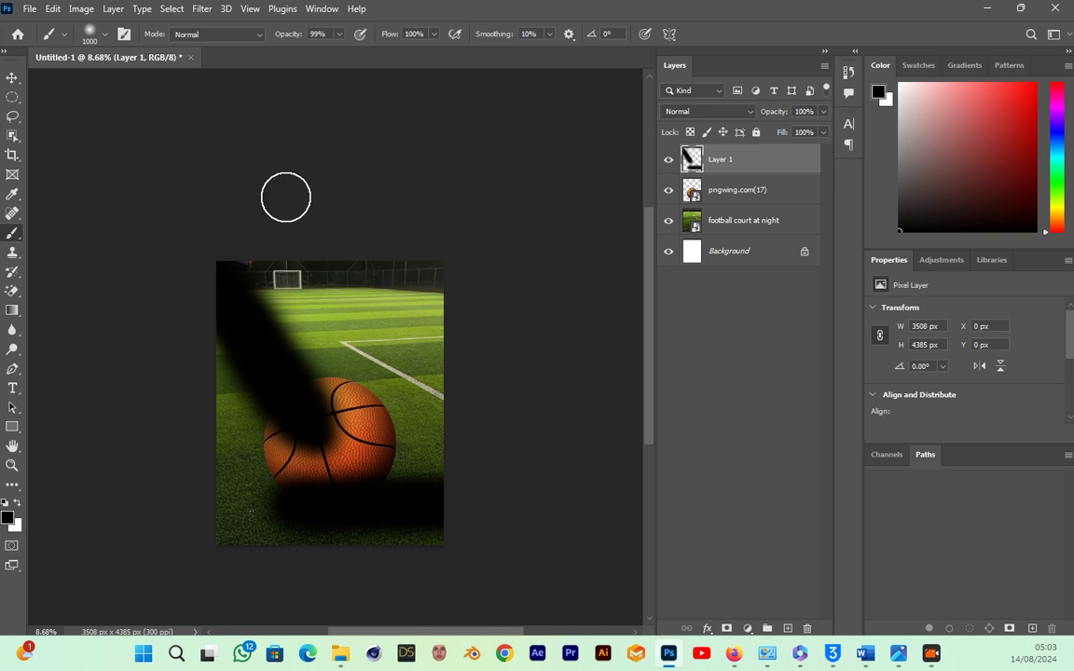
{"action": "left_click_drag", "start_coordinate": [289, 511], "coordinate": [420, 513]}
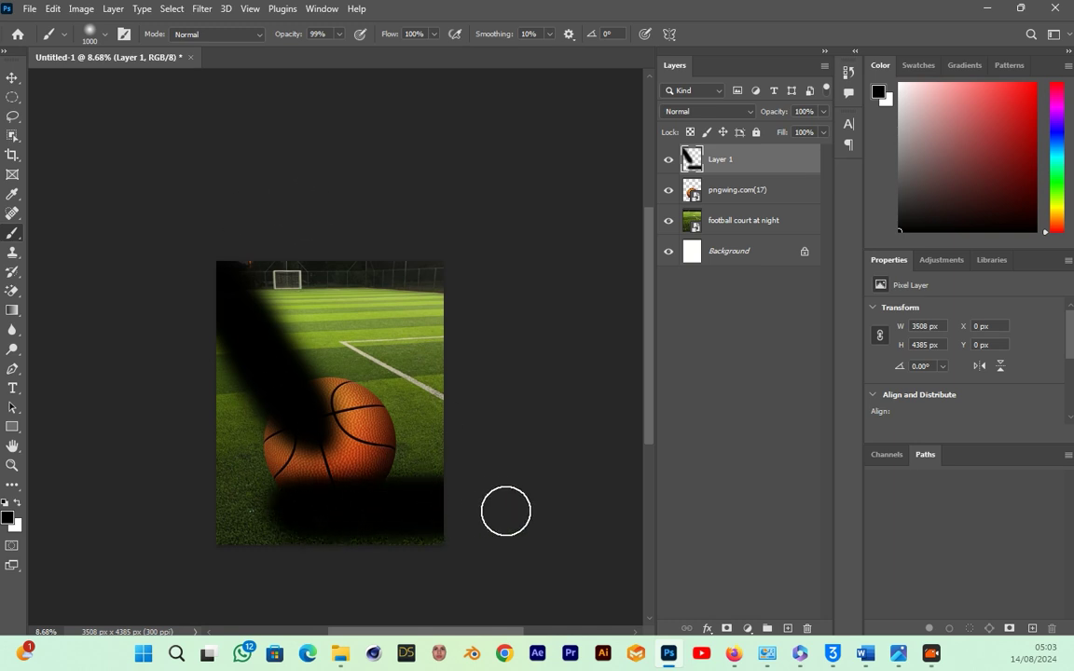
- Replace the black-stroked Layer 1 with a new empty layer named "shadows", placed directly beneath the basketball layer
{"action": "left_click_drag", "start_coordinate": [724, 159], "coordinate": [807, 629]}
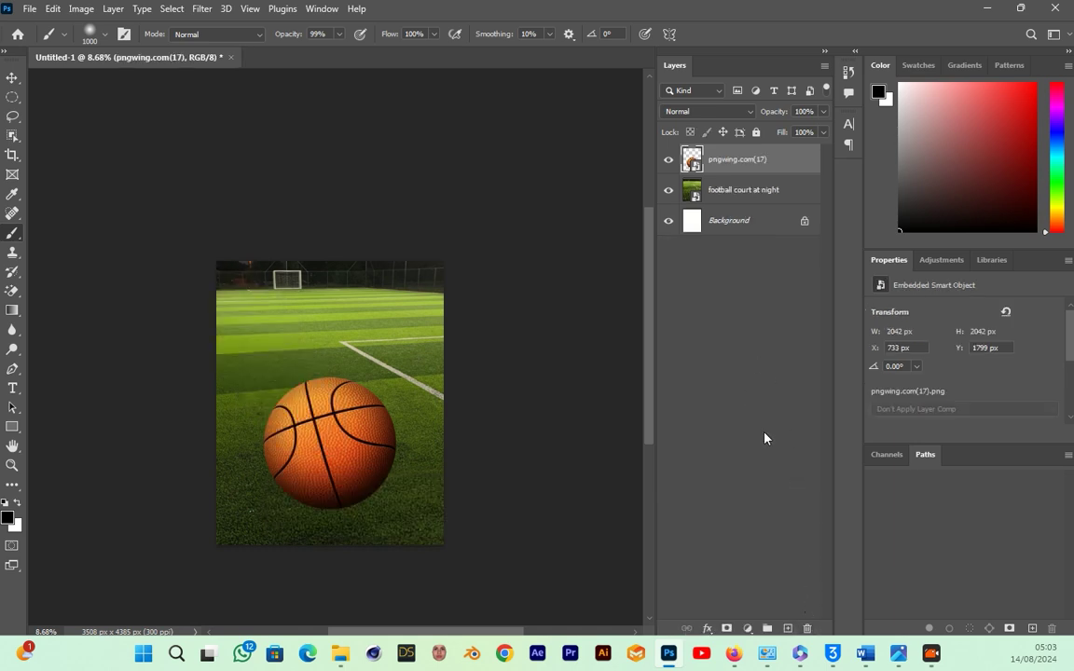
{"action": "left_click", "coordinate": [786, 629]}
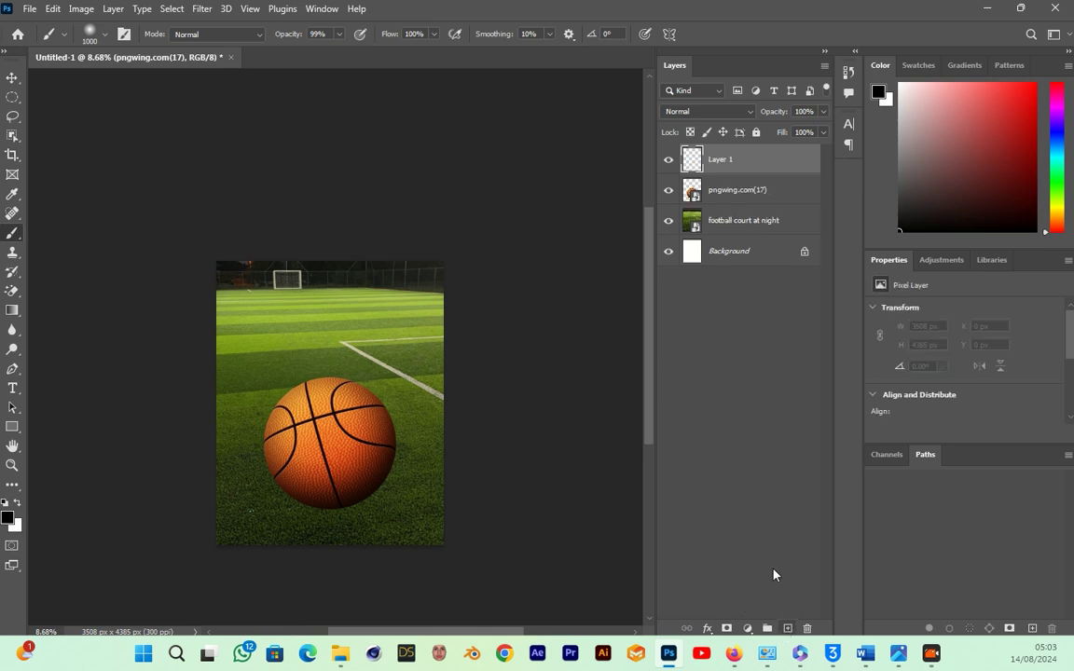
{"action": "double_click", "coordinate": [723, 159]}
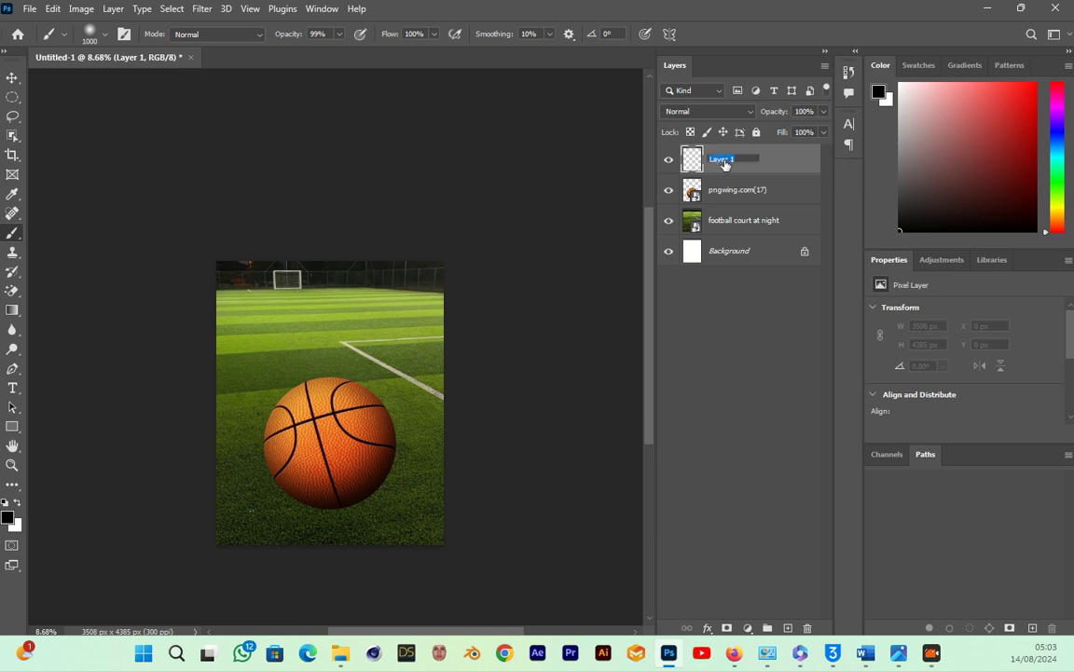
{"action": "type", "text": "shadows"}
{"action": "key", "text": "Return"}
{"action": "left_click_drag", "start_coordinate": [752, 162], "coordinate": [750, 205]}
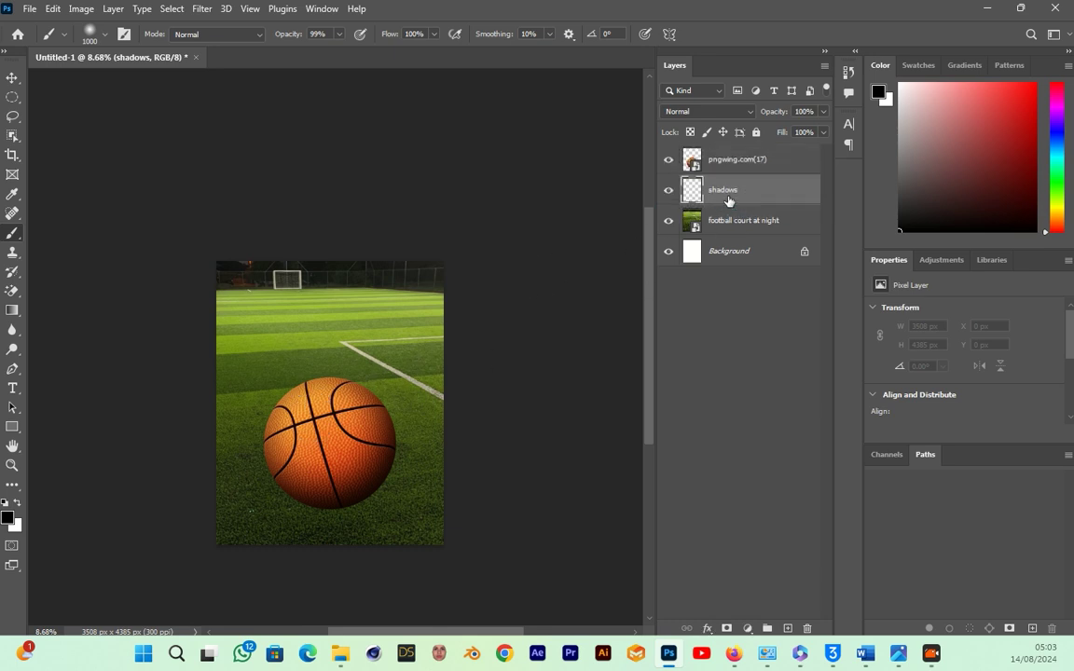
- Paint a faint black shadow on the grass beside the ball's lower right edge using a 400 px brush at 6% flow
{"action": "scroll", "coordinate": [319, 545], "scroll_direction": "up", "scroll_amount": 3}
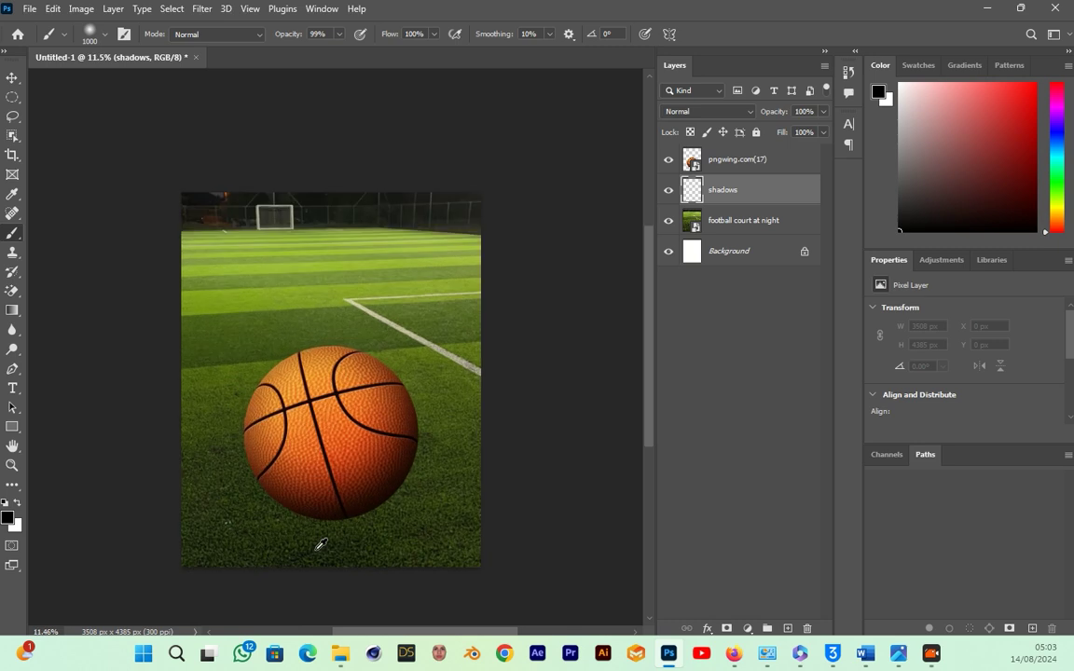
{"action": "scroll", "coordinate": [320, 546], "scroll_direction": "up", "scroll_amount": 1}
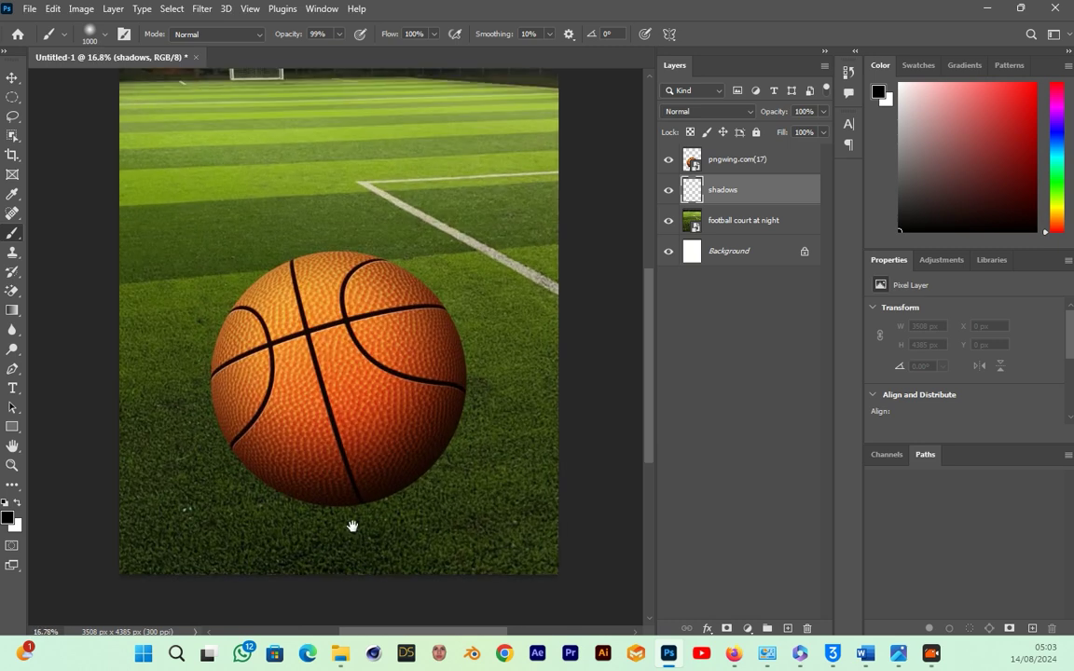
{"action": "scroll", "coordinate": [345, 503], "scroll_direction": "down", "scroll_amount": 2}
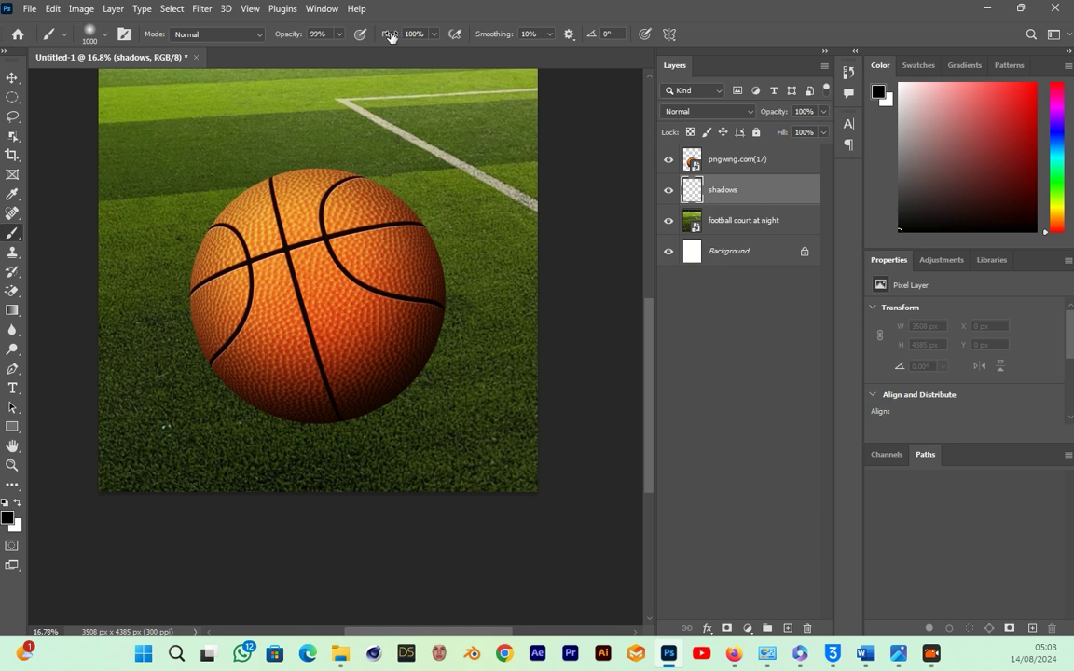
{"action": "left_click_drag", "start_coordinate": [390, 35], "coordinate": [319, 35]}
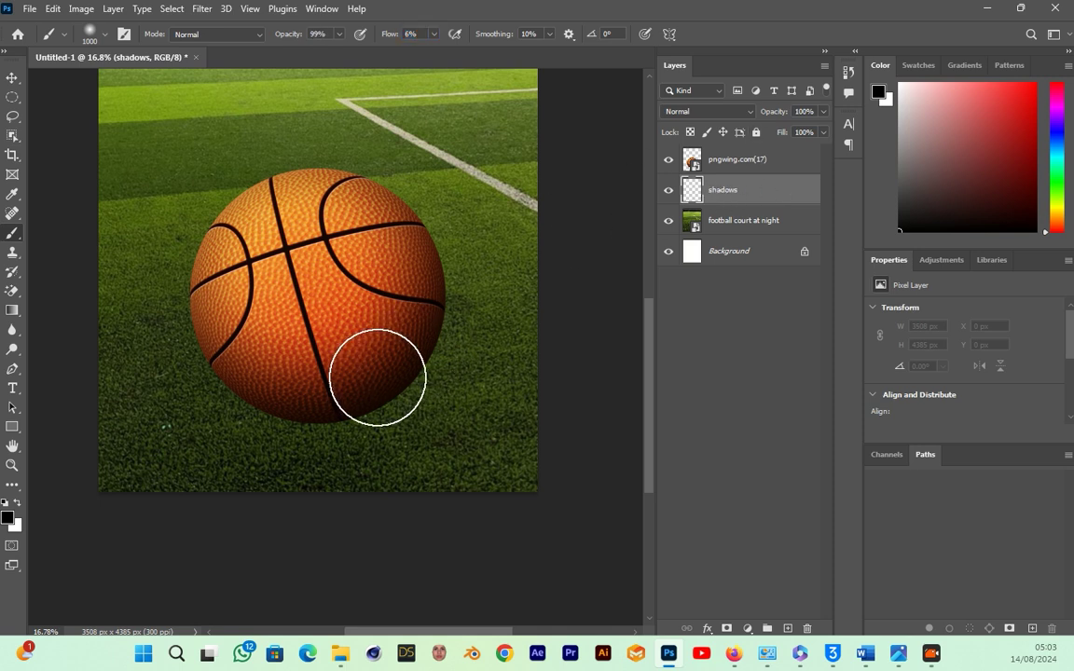
{"action": "key", "text": "bracketleft"}
{"action": "key", "text": "bracketleft"}
{"action": "key", "text": "bracketleft"}
{"action": "key", "text": "bracketleft"}
{"action": "key", "text": "bracketleft"}
{"action": "key", "text": "bracketleft"}
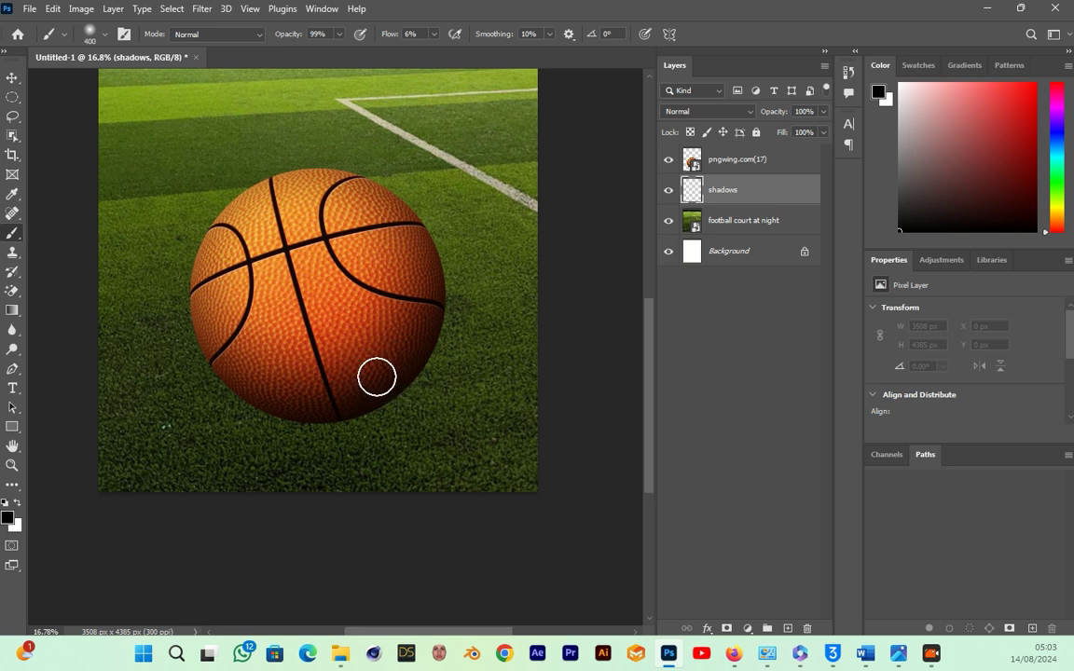
{"action": "mouse_move", "coordinate": [377, 377]}
{"action": "left_mouse_down"}
{"action": "mouse_move", "coordinate": [371, 405]}
{"action": "mouse_move", "coordinate": [544, 405]}
{"action": "mouse_move", "coordinate": [363, 396]}
{"action": "mouse_move", "coordinate": [494, 384]}
{"action": "mouse_move", "coordinate": [376, 387]}
{"action": "mouse_move", "coordinate": [531, 388]}
{"action": "mouse_move", "coordinate": [357, 403]}
{"action": "left_mouse_up"}
- Extend and darken the grass shadow around the ball's lower right and base with 700 px and 500 px brush strokes
{"action": "key", "text": "bracketright"}
{"action": "key", "text": "bracketright"}
{"action": "key", "text": "bracketright"}
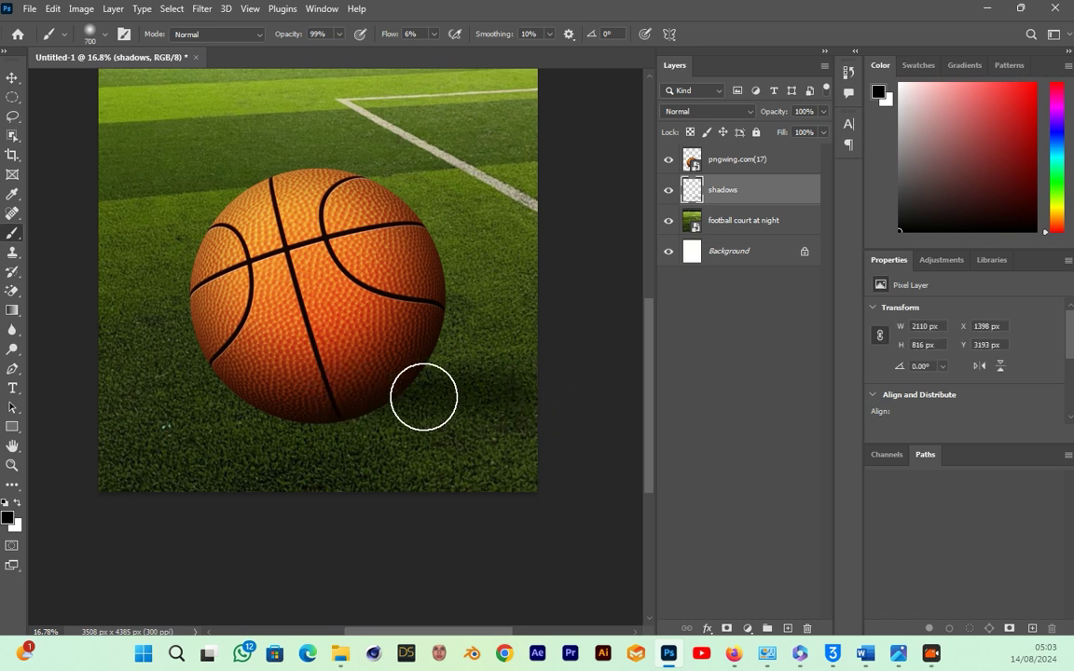
{"action": "left_click_drag", "start_coordinate": [291, 397], "coordinate": [305, 396]}
{"action": "key", "text": "bracketleft"}
{"action": "key", "text": "bracketleft"}
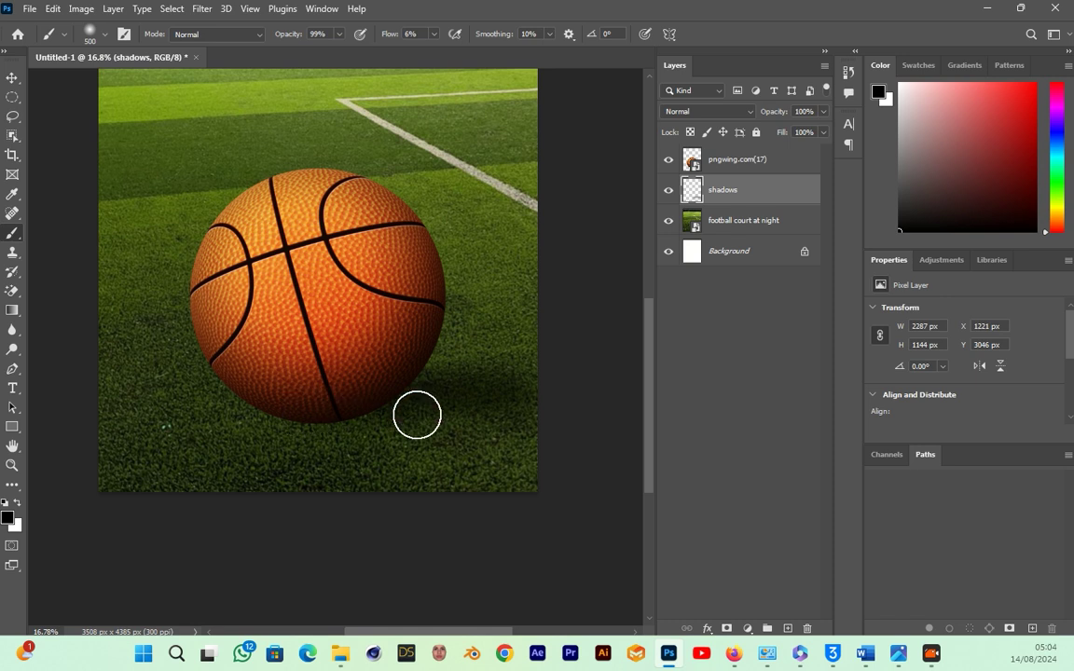
{"action": "left_click_drag", "start_coordinate": [319, 379], "coordinate": [377, 435]}
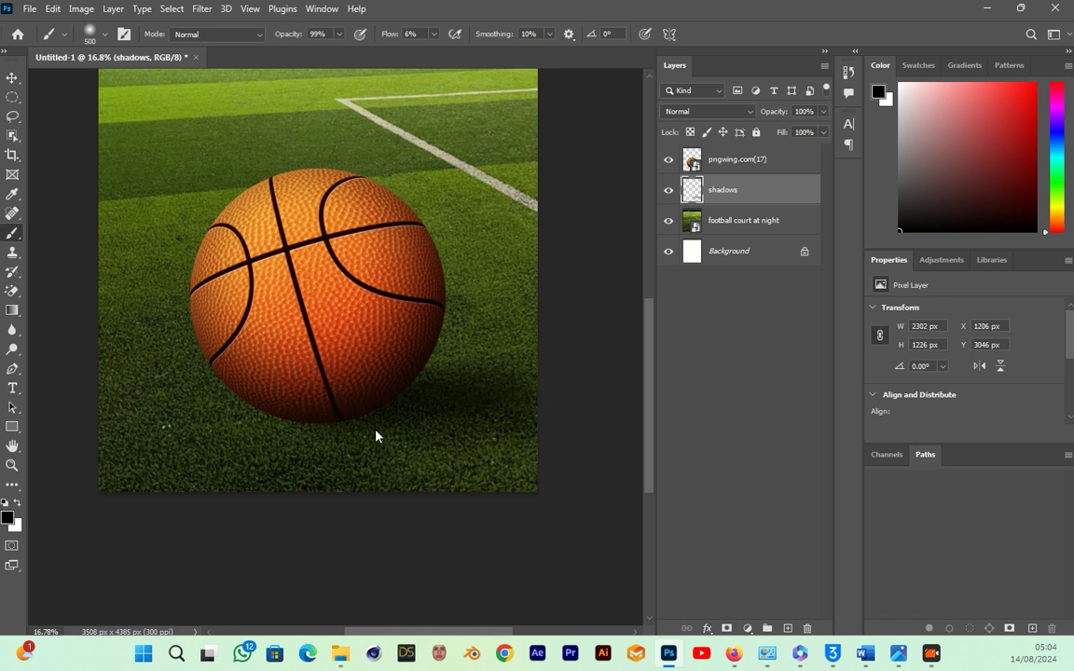
{"action": "left_click", "coordinate": [415, 458]}
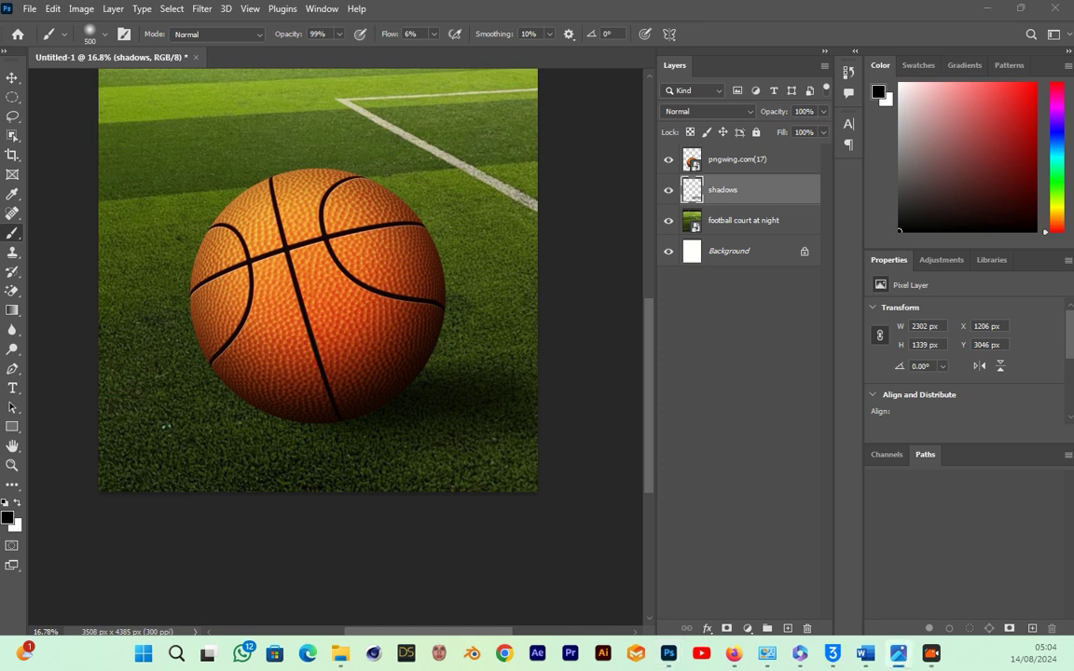
{"action": "left_click", "coordinate": [388, 398]}
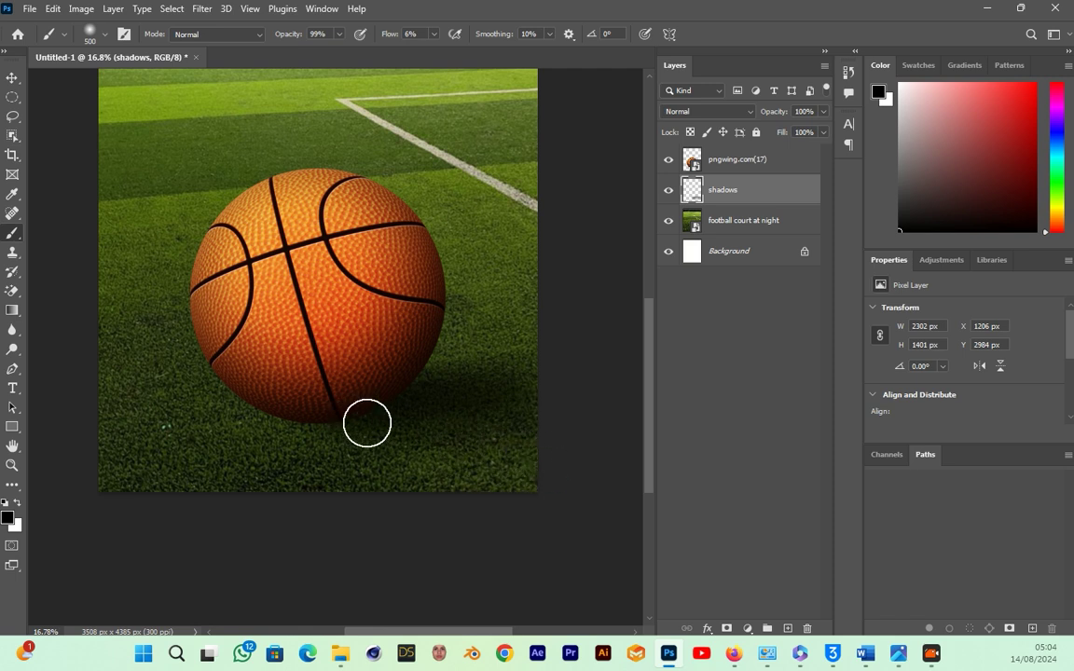
{"action": "mouse_move", "coordinate": [326, 423]}
{"action": "left_mouse_down"}
{"action": "mouse_move", "coordinate": [397, 424]}
{"action": "mouse_move", "coordinate": [294, 420]}
{"action": "mouse_move", "coordinate": [447, 406]}
{"action": "mouse_move", "coordinate": [429, 366]}
{"action": "mouse_move", "coordinate": [604, 357]}
{"action": "mouse_move", "coordinate": [458, 367]}
{"action": "mouse_move", "coordinate": [327, 428]}
{"action": "mouse_move", "coordinate": [580, 464]}
{"action": "mouse_move", "coordinate": [388, 327]}
{"action": "mouse_move", "coordinate": [398, 343]}
{"action": "mouse_move", "coordinate": [428, 349]}
{"action": "mouse_move", "coordinate": [590, 326]}
{"action": "mouse_move", "coordinate": [484, 357]}
{"action": "mouse_move", "coordinate": [399, 363]}
{"action": "mouse_move", "coordinate": [576, 348]}
{"action": "left_mouse_up"}
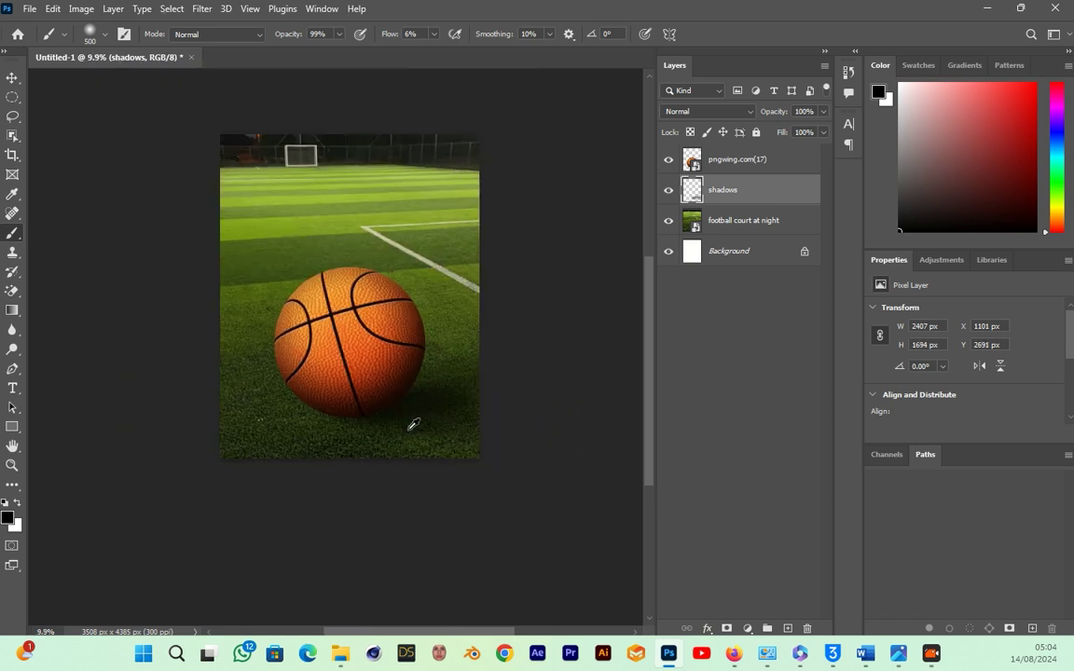
- Deepen the contact shadow directly under the basketball with a smaller brush, and enlarge the brush to 400 px
{"action": "scroll", "coordinate": [412, 422], "scroll_direction": "down", "scroll_amount": 3}
{"action": "scroll", "coordinate": [312, 347], "scroll_direction": "up", "scroll_amount": 5}
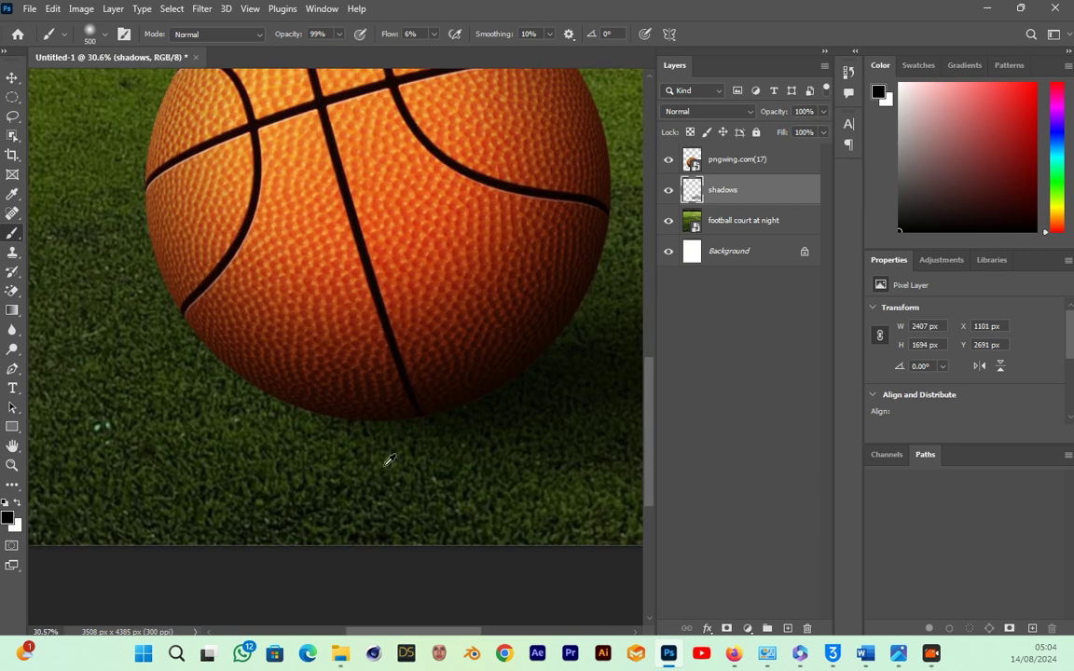
{"action": "key", "text": "bracketleft"}
{"action": "key", "text": "bracketleft"}
{"action": "key", "text": "bracketleft"}
{"action": "key", "text": "bracketleft"}
{"action": "mouse_move", "coordinate": [431, 412]}
{"action": "left_mouse_down"}
{"action": "mouse_move", "coordinate": [312, 418]}
{"action": "mouse_move", "coordinate": [453, 416]}
{"action": "mouse_move", "coordinate": [293, 408]}
{"action": "mouse_move", "coordinate": [475, 414]}
{"action": "mouse_move", "coordinate": [457, 426]}
{"action": "mouse_move", "coordinate": [268, 420]}
{"action": "mouse_move", "coordinate": [453, 429]}
{"action": "mouse_move", "coordinate": [497, 420]}
{"action": "mouse_move", "coordinate": [434, 443]}
{"action": "mouse_move", "coordinate": [351, 440]}
{"action": "mouse_move", "coordinate": [479, 437]}
{"action": "mouse_move", "coordinate": [330, 442]}
{"action": "mouse_move", "coordinate": [497, 450]}
{"action": "mouse_move", "coordinate": [336, 468]}
{"action": "mouse_move", "coordinate": [296, 446]}
{"action": "left_mouse_up"}
{"action": "key", "text": "bracketright"}
{"action": "key", "text": "bracketright"}
{"action": "key", "text": "bracketright"}
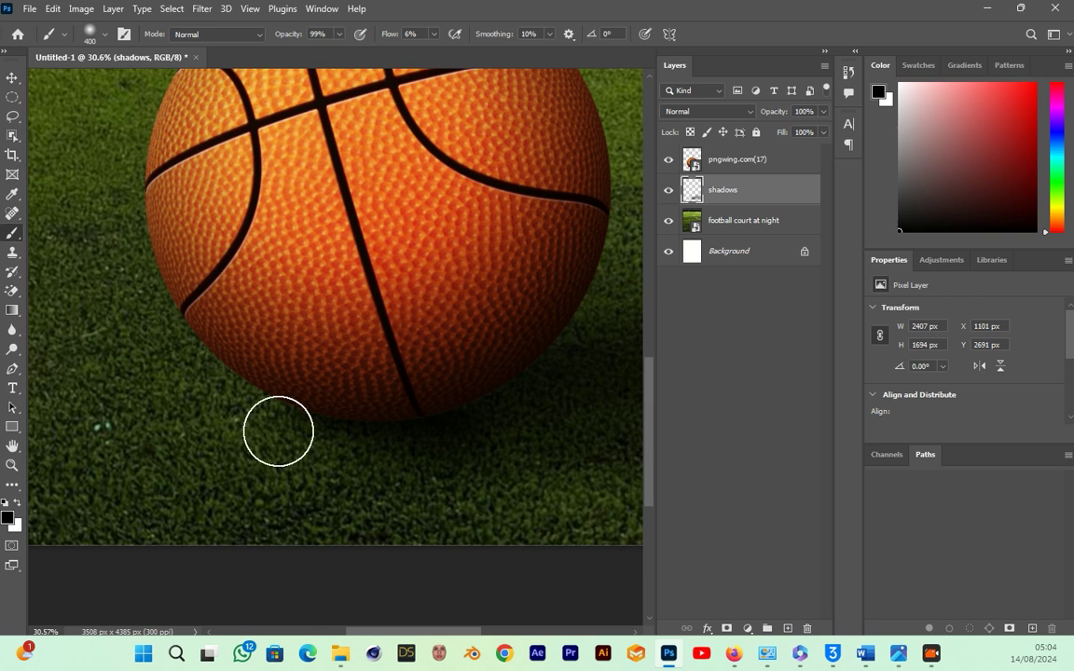
- Compare the whole composition with the shadows layer hidden and shown
{"action": "scroll", "coordinate": [278, 432], "scroll_direction": "down", "scroll_amount": 3}
{"action": "scroll", "coordinate": [447, 426], "scroll_direction": "down", "scroll_amount": 1}
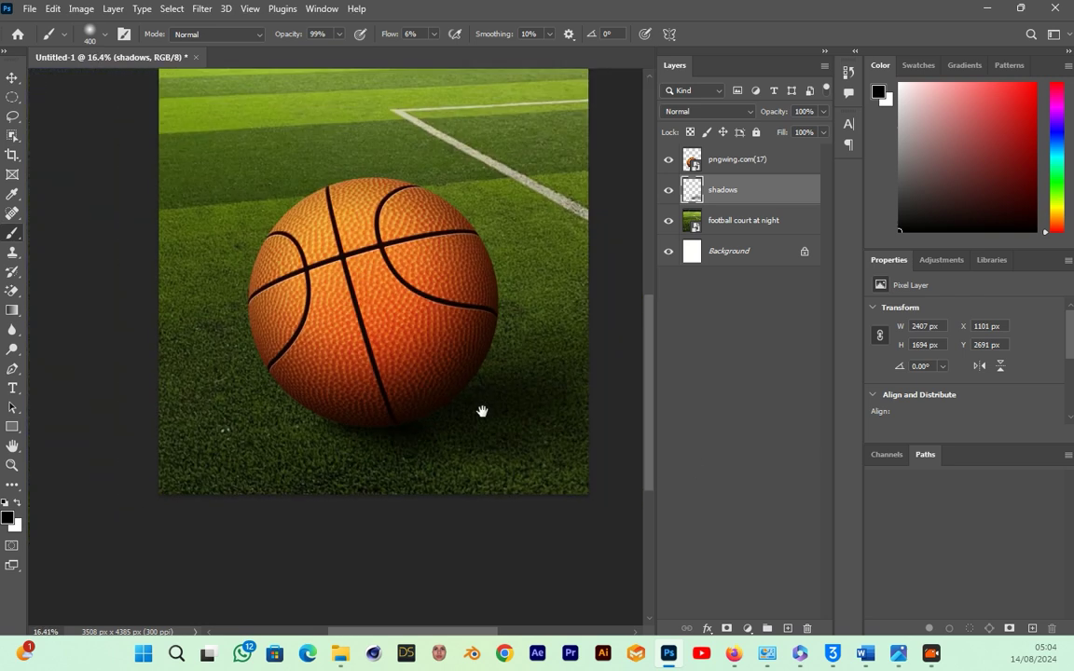
{"action": "scroll", "coordinate": [482, 412], "scroll_direction": "up", "scroll_amount": 1}
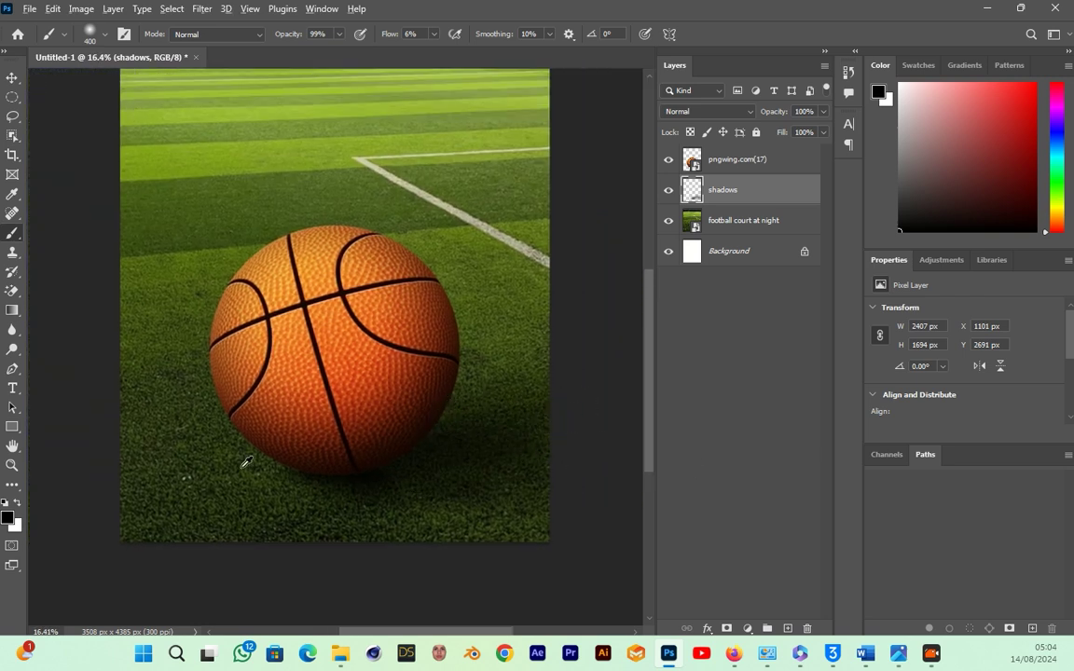
{"action": "scroll", "coordinate": [233, 439], "scroll_direction": "down", "scroll_amount": 1}
{"action": "scroll", "coordinate": [292, 429], "scroll_direction": "up", "scroll_amount": 1}
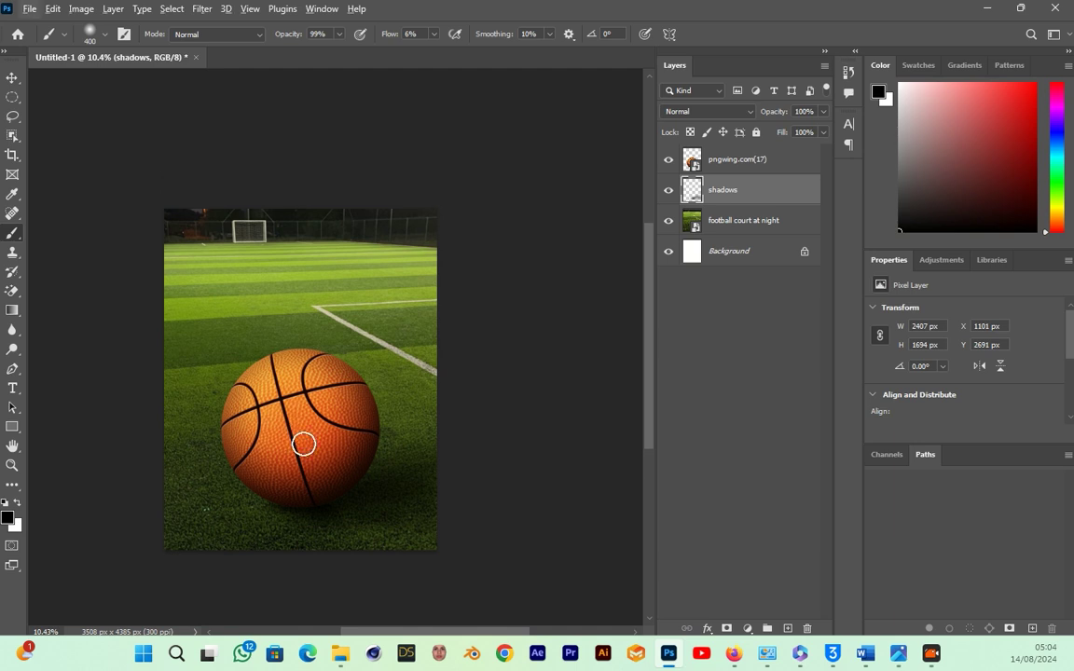
{"action": "key", "text": "v"}
{"action": "left_click", "coordinate": [581, 449]}
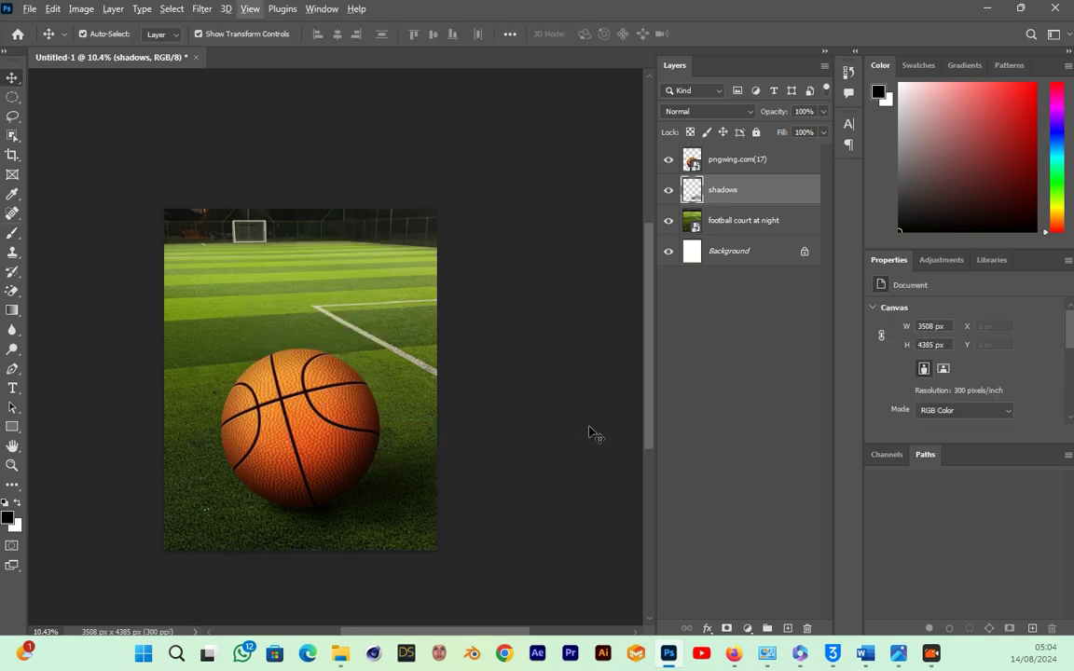
{"action": "left_click", "coordinate": [667, 191]}
{"action": "left_click", "coordinate": [667, 191]}
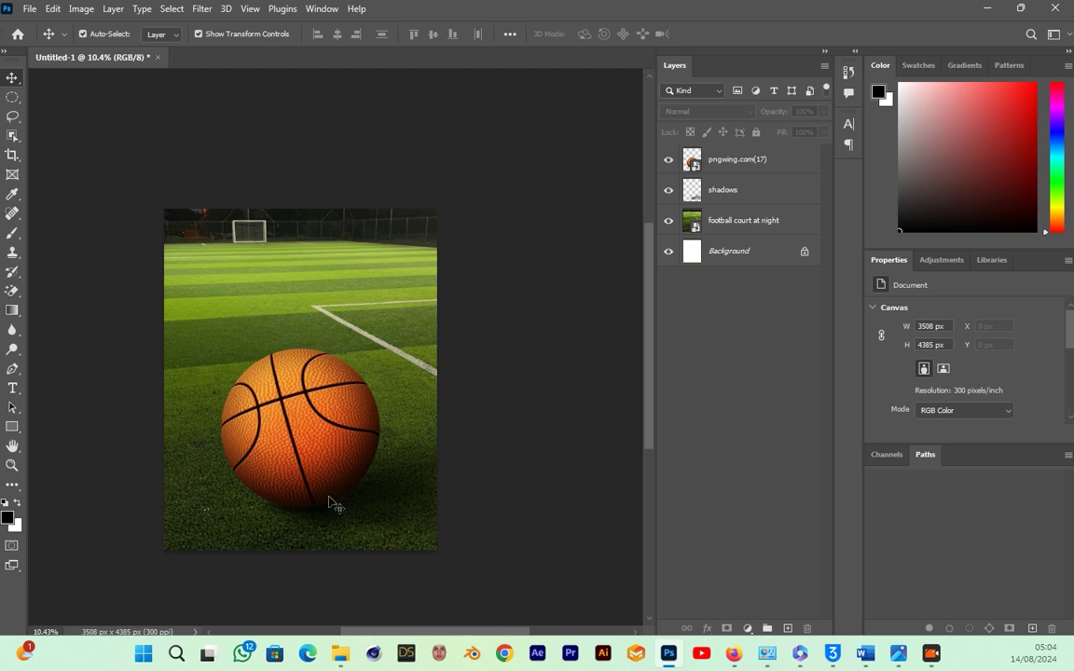
- Examine the contact shadow and the shading along the basketball's lower edge up close
{"action": "scroll", "coordinate": [282, 496], "scroll_direction": "up", "scroll_amount": 1}
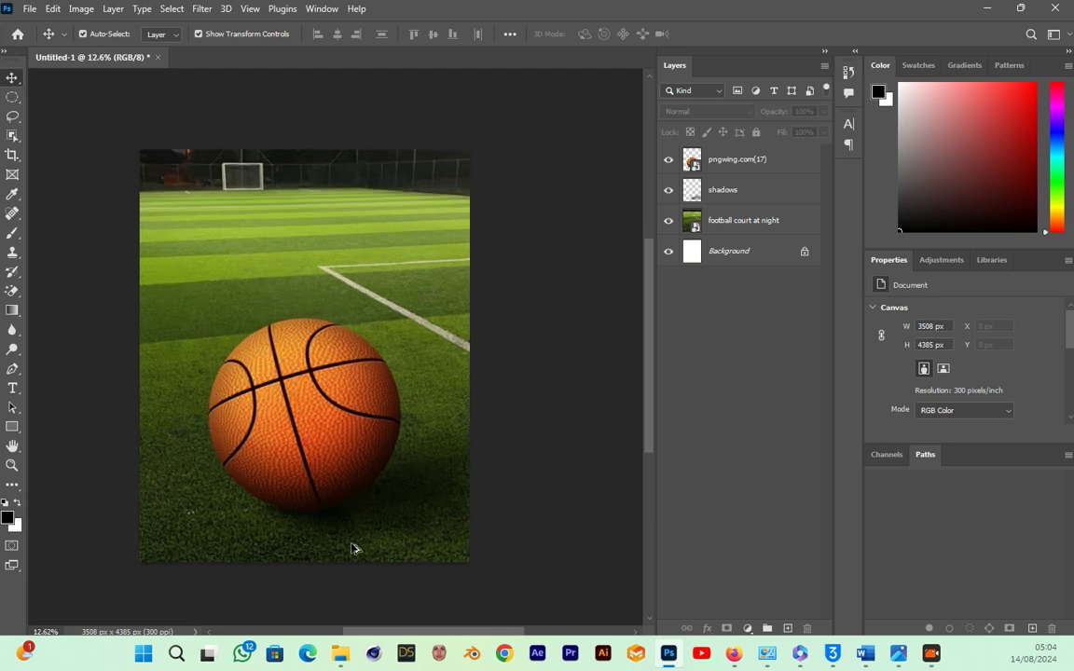
{"action": "scroll", "coordinate": [340, 544], "scroll_direction": "up", "scroll_amount": 2}
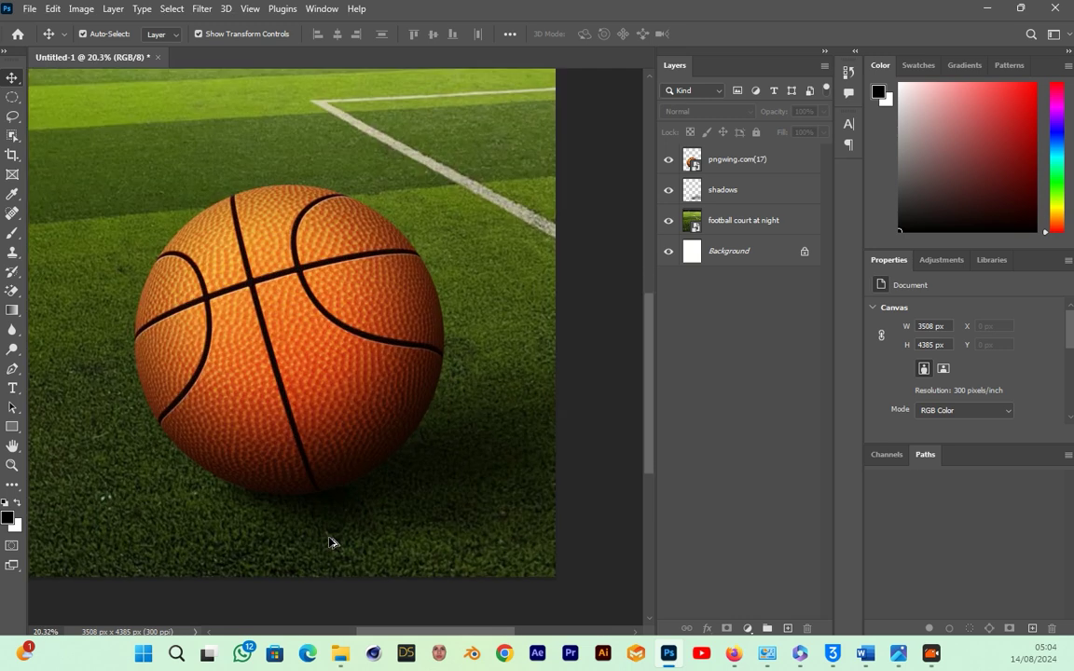
{"action": "scroll", "coordinate": [329, 542], "scroll_direction": "up", "scroll_amount": 2}
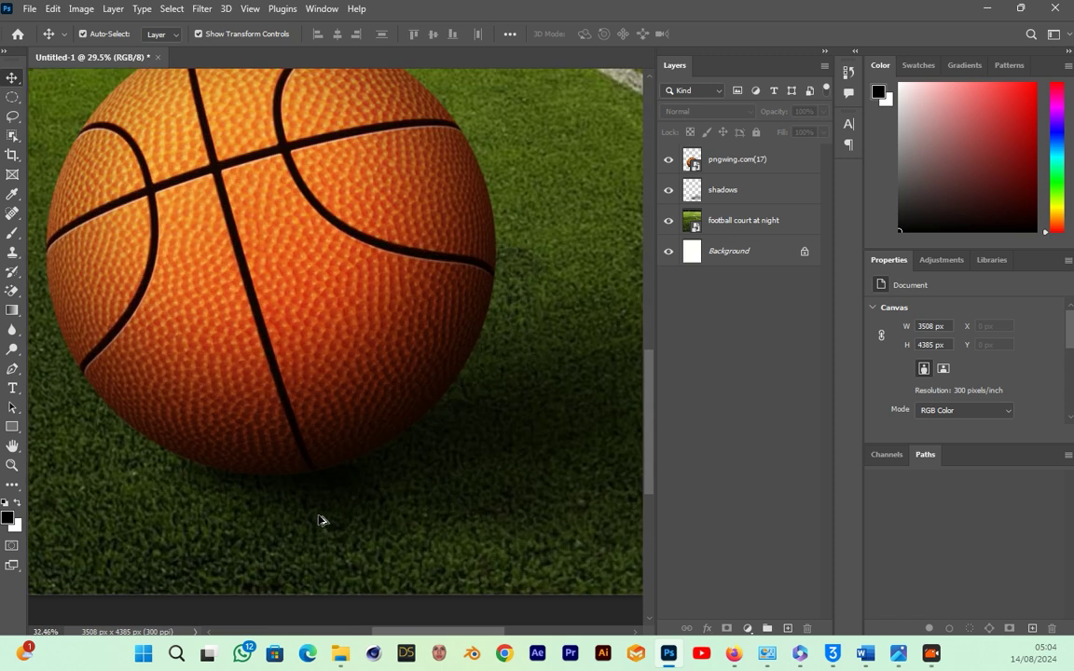
{"action": "scroll", "coordinate": [322, 517], "scroll_direction": "up", "scroll_amount": 1}
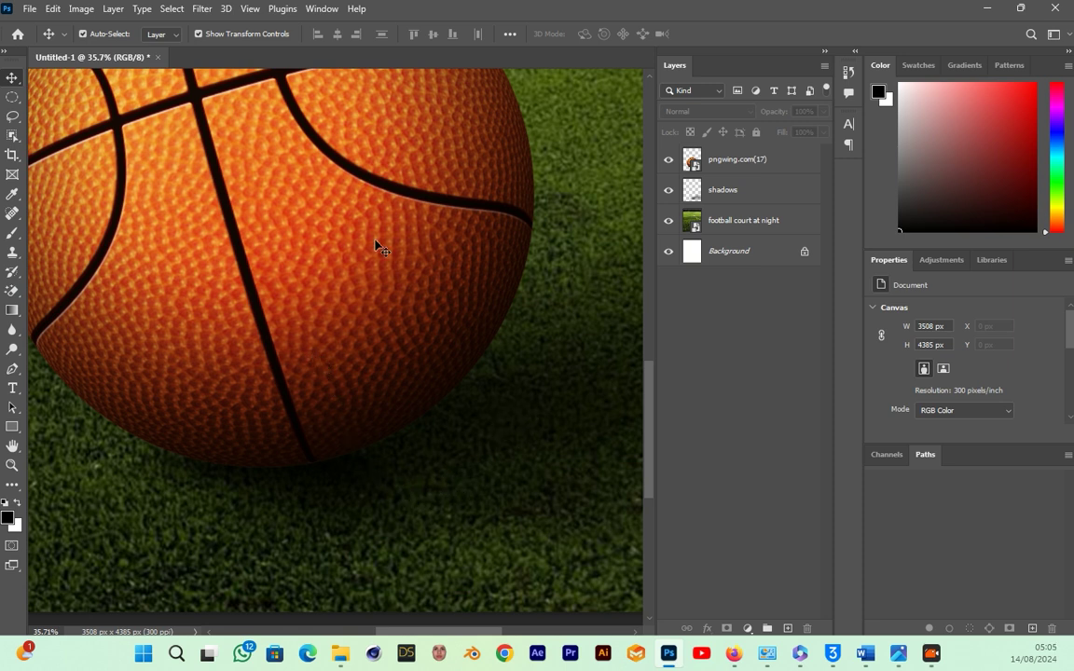
{"action": "left_click", "coordinate": [341, 267]}
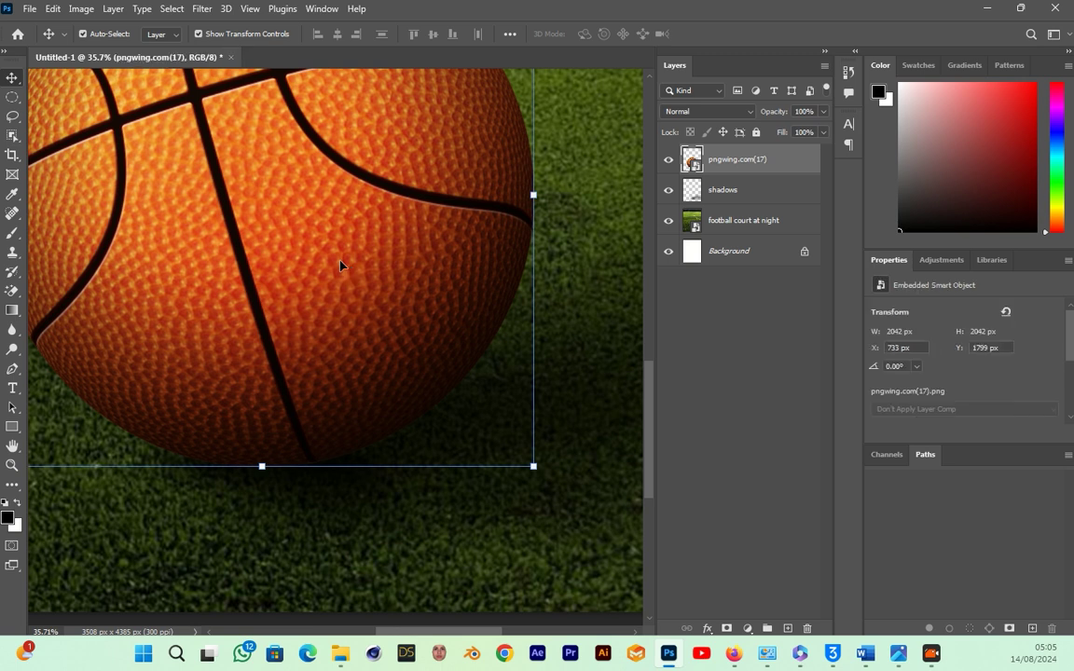
{"action": "scroll", "coordinate": [318, 316], "scroll_direction": "down", "scroll_amount": 3}
{"action": "scroll", "coordinate": [317, 316], "scroll_direction": "down", "scroll_amount": 1}
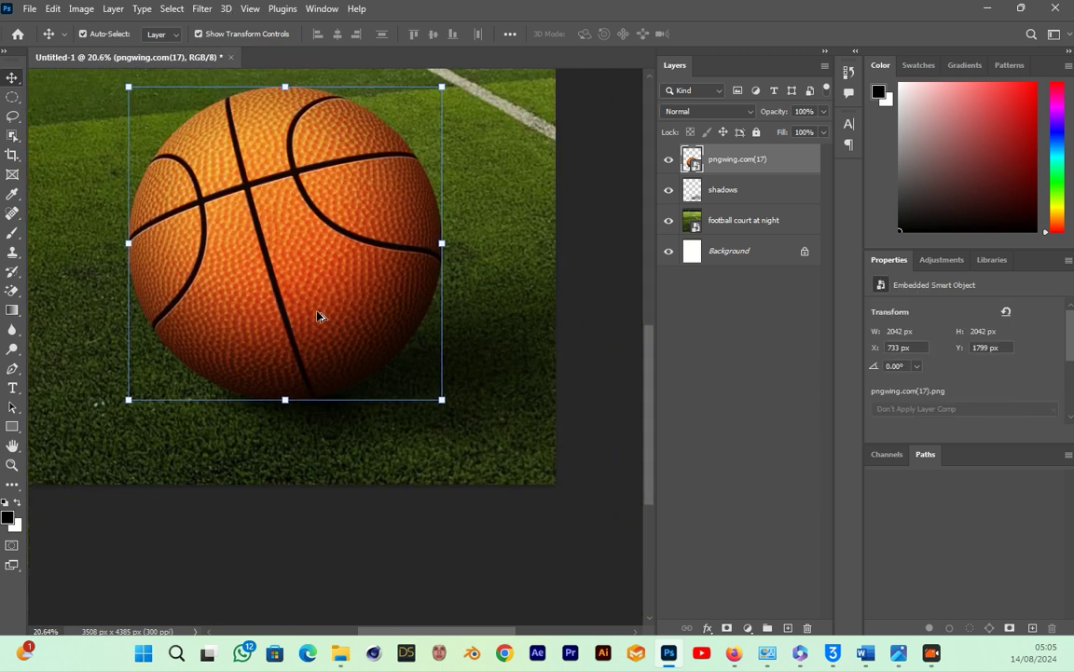
{"action": "scroll", "coordinate": [317, 317], "scroll_direction": "down", "scroll_amount": 1}
{"action": "left_click", "coordinate": [462, 560]}
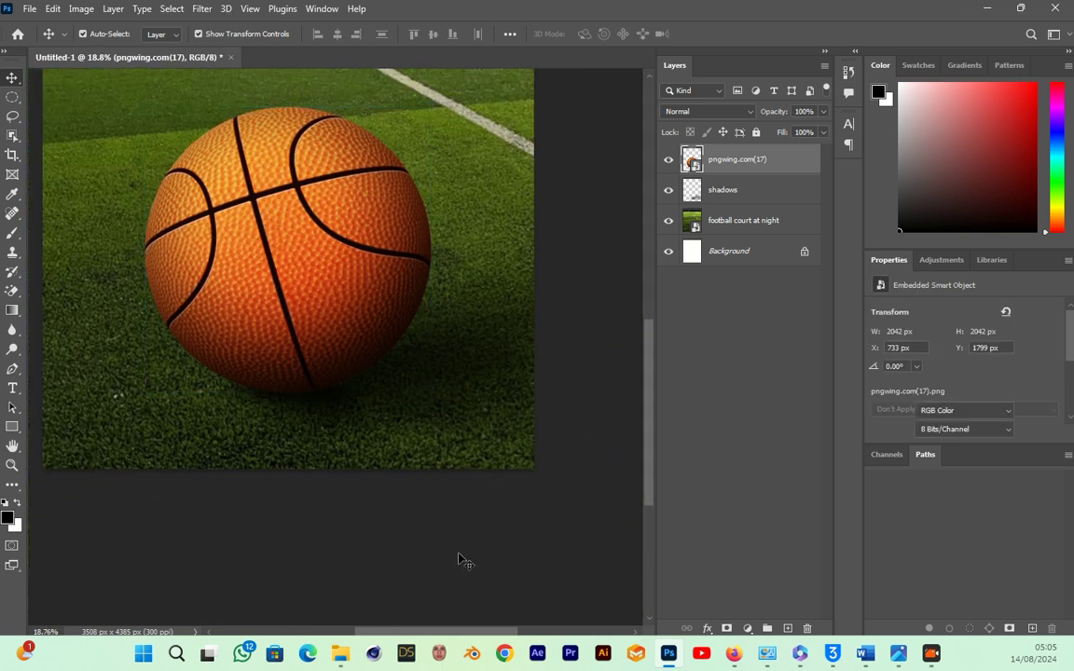
- Add a Levels adjustment layer above the basketball layer
{"action": "left_click", "coordinate": [747, 629]}
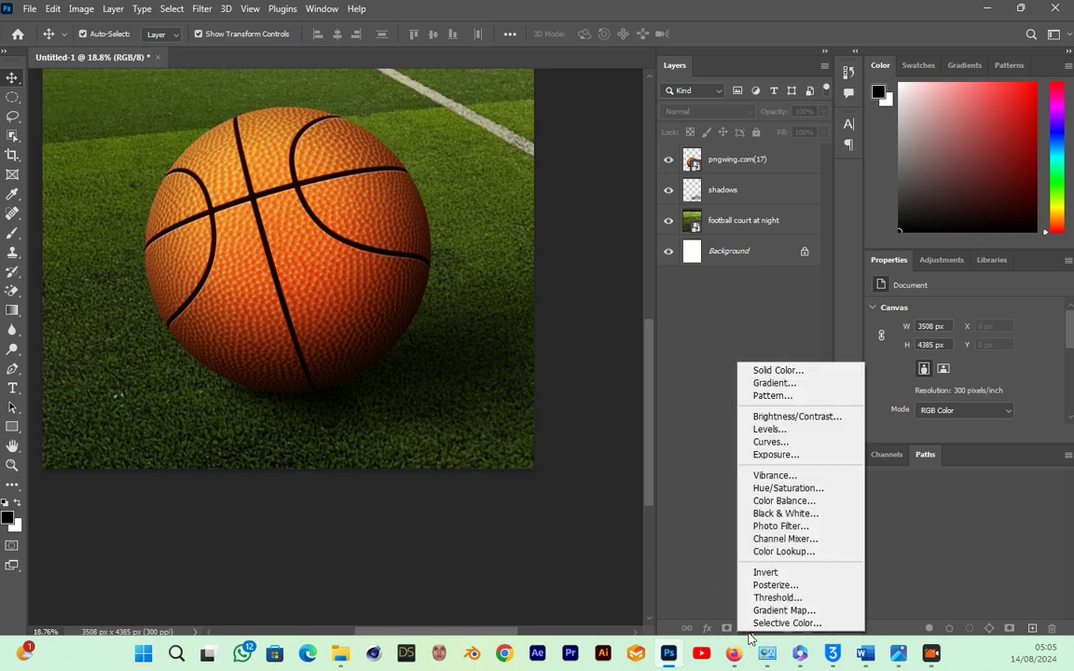
{"action": "left_click", "coordinate": [798, 430]}
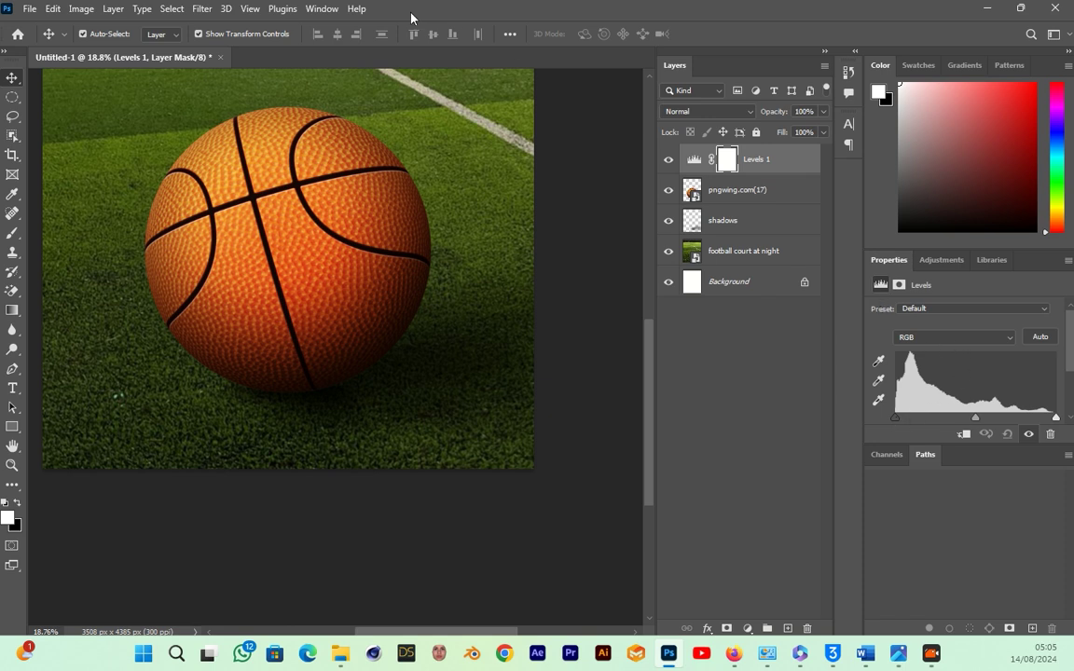
- Set the shadow input level of the Levels 1 adjustment layer to 24
{"action": "left_click", "coordinate": [320, 9]}
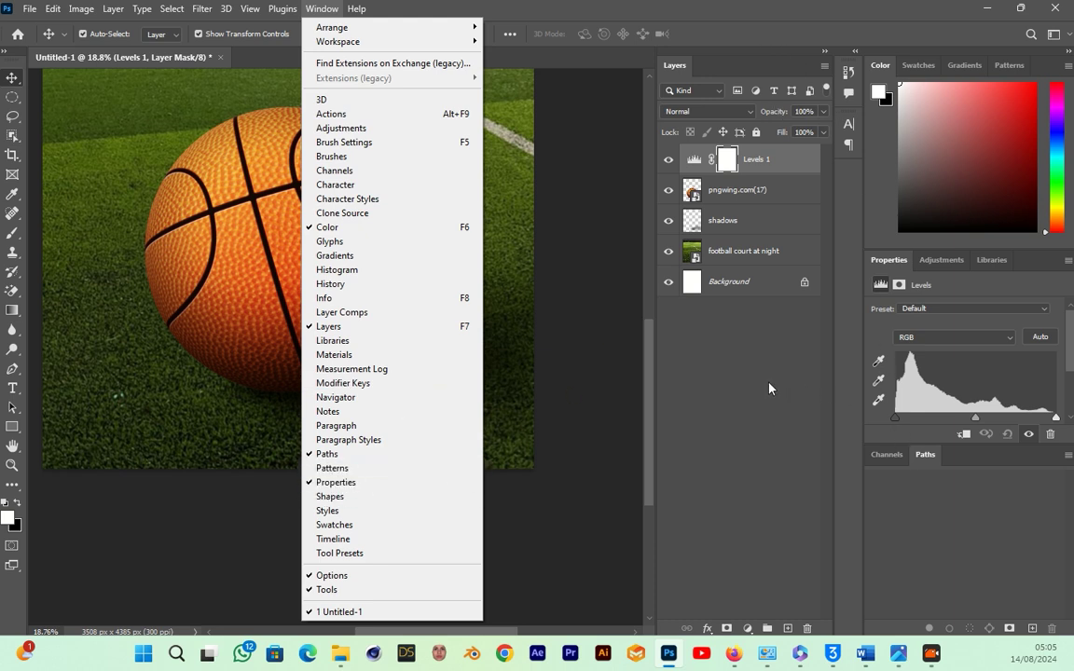
{"action": "left_click", "coordinate": [739, 348]}
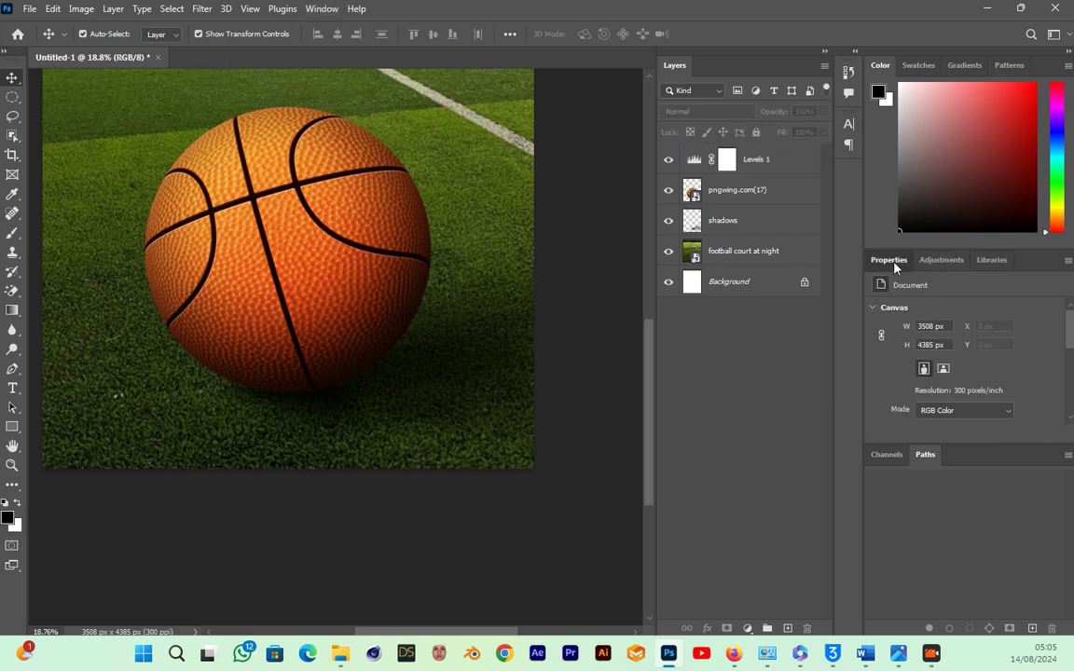
{"action": "left_click", "coordinate": [750, 227]}
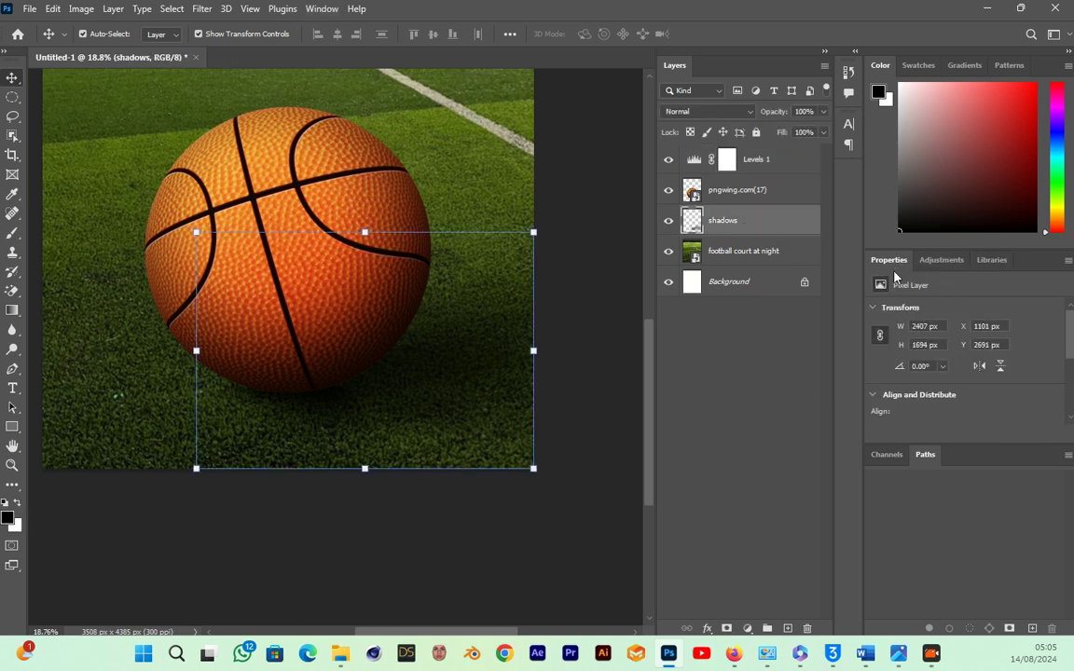
{"action": "scroll", "coordinate": [932, 373], "scroll_direction": "down", "scroll_amount": 2}
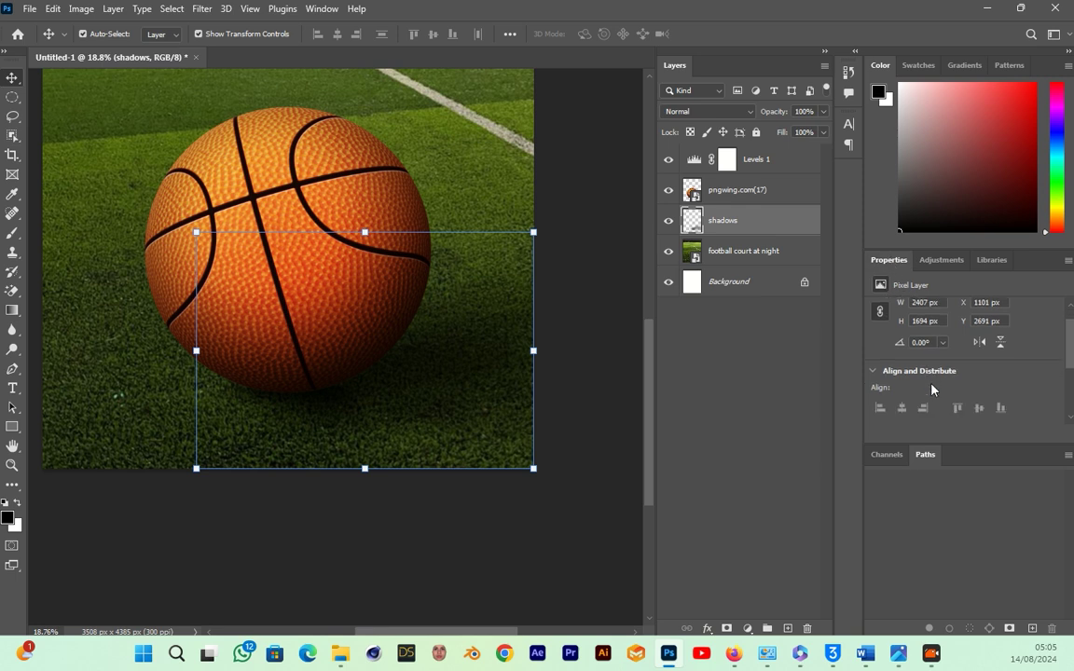
{"action": "left_click", "coordinate": [773, 165]}
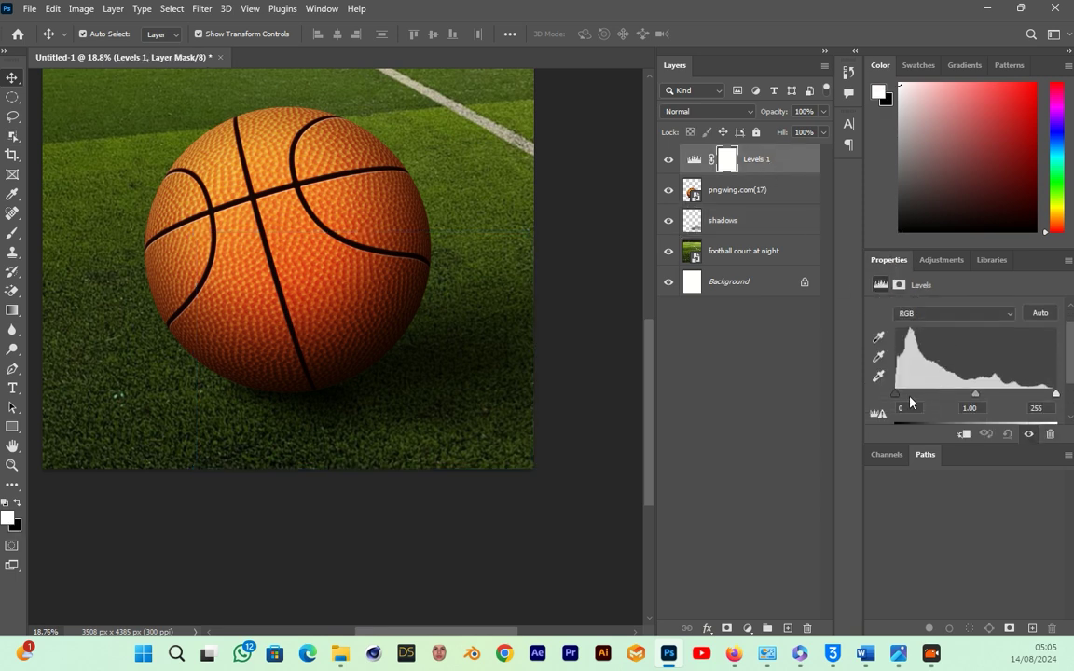
{"action": "left_click_drag", "start_coordinate": [896, 396], "coordinate": [912, 401]}
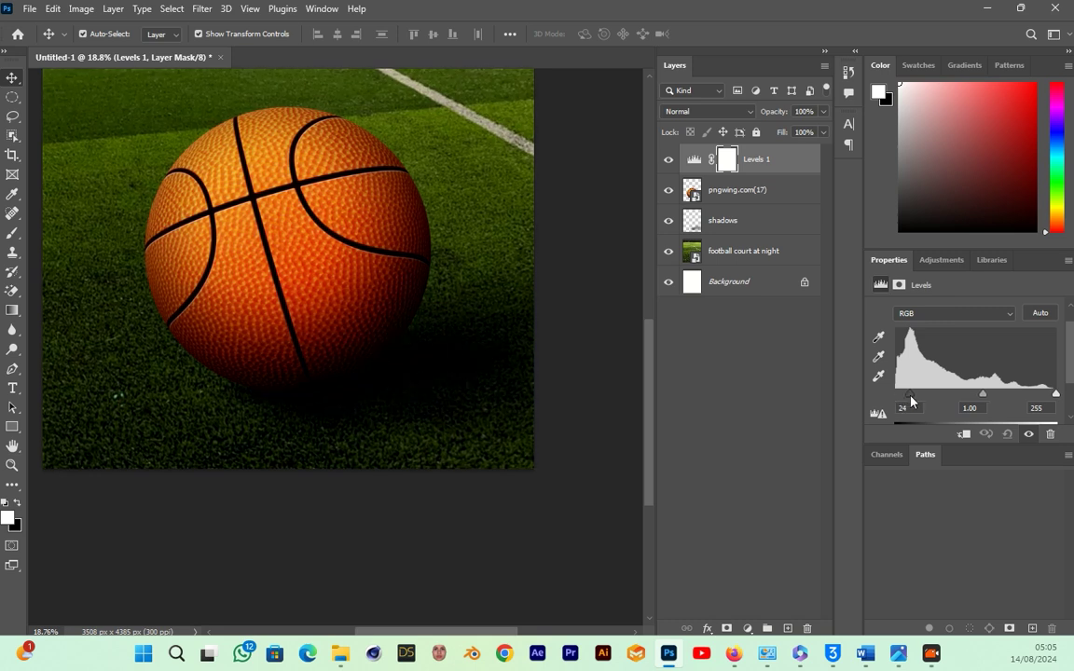
- Compare the whole composition with the Levels adjustment hidden and shown, and check the darkened area around the basketball
{"action": "scroll", "coordinate": [336, 224], "scroll_direction": "down", "scroll_amount": 4}
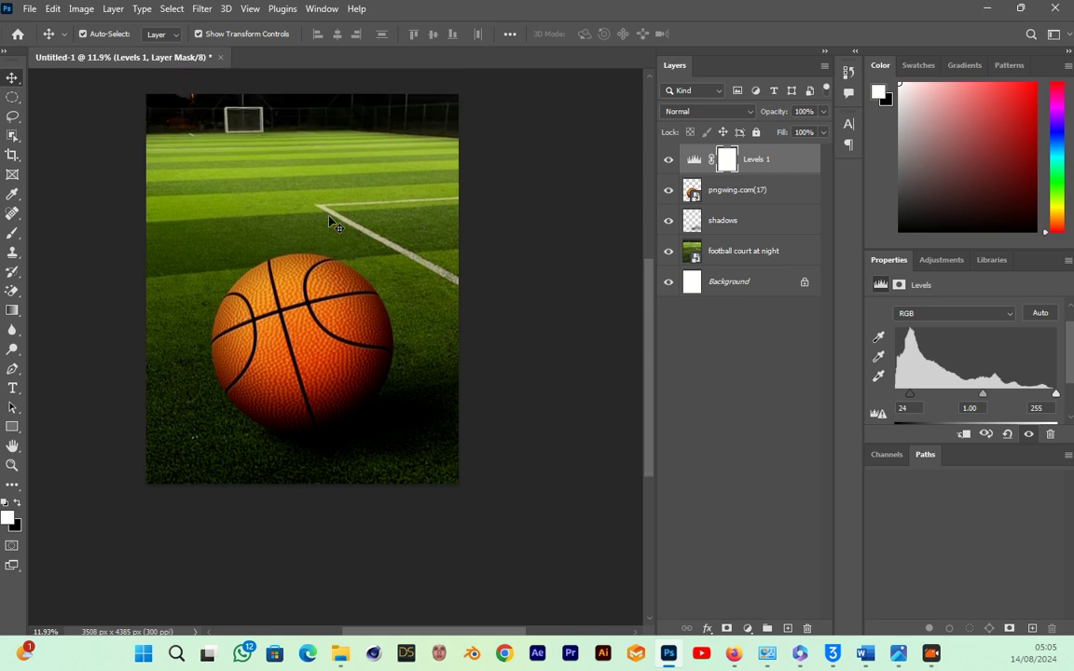
{"action": "scroll", "coordinate": [331, 222], "scroll_direction": "up", "scroll_amount": 2}
{"action": "left_click", "coordinate": [671, 160]}
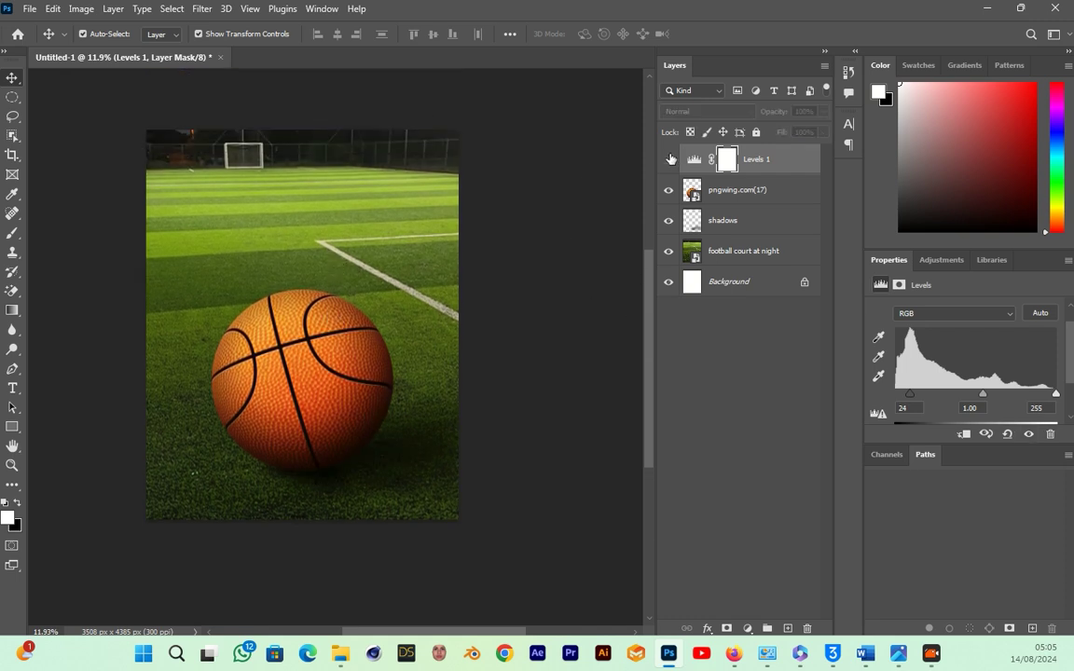
{"action": "left_click", "coordinate": [669, 159]}
{"action": "scroll", "coordinate": [280, 490], "scroll_direction": "up", "scroll_amount": 2}
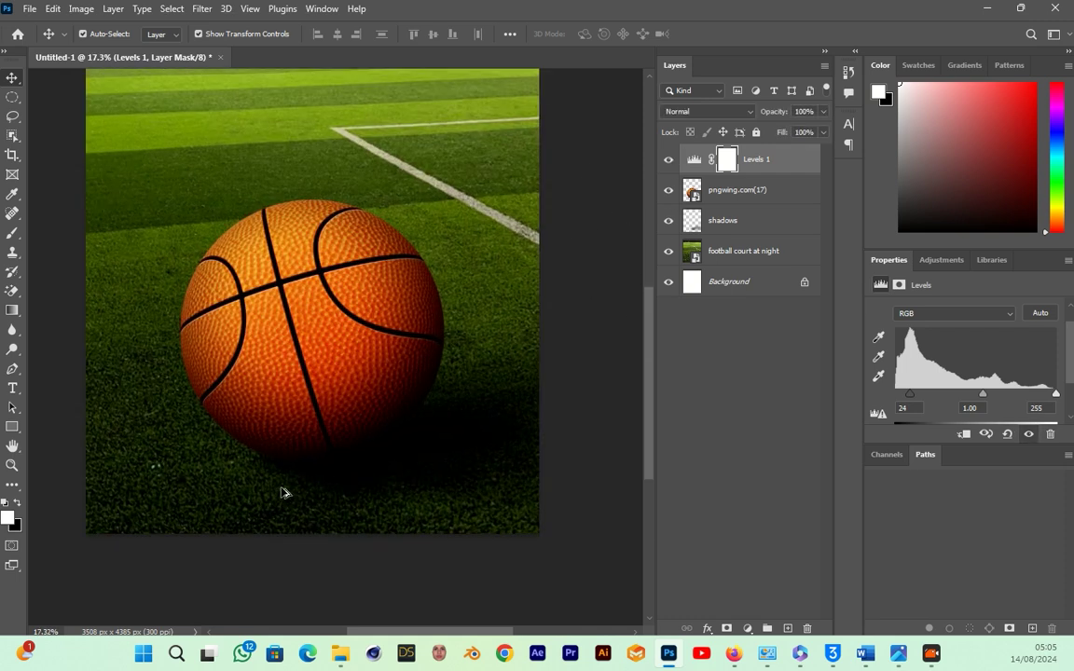
{"action": "scroll", "coordinate": [338, 315], "scroll_direction": "down", "scroll_amount": 1}
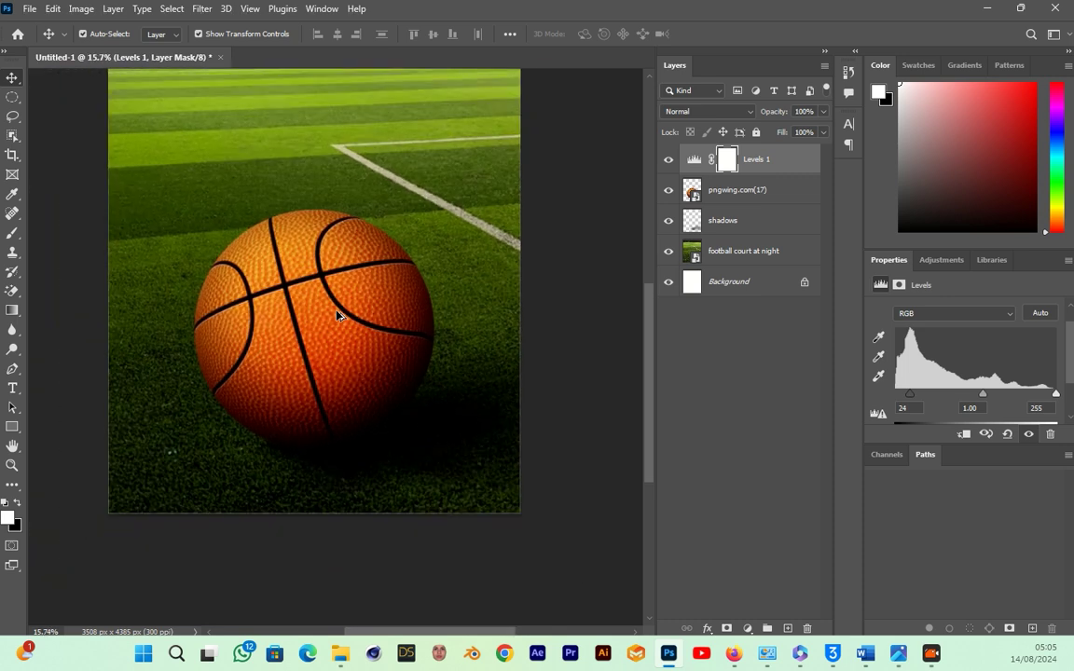
{"action": "scroll", "coordinate": [344, 317], "scroll_direction": "up", "scroll_amount": 1}
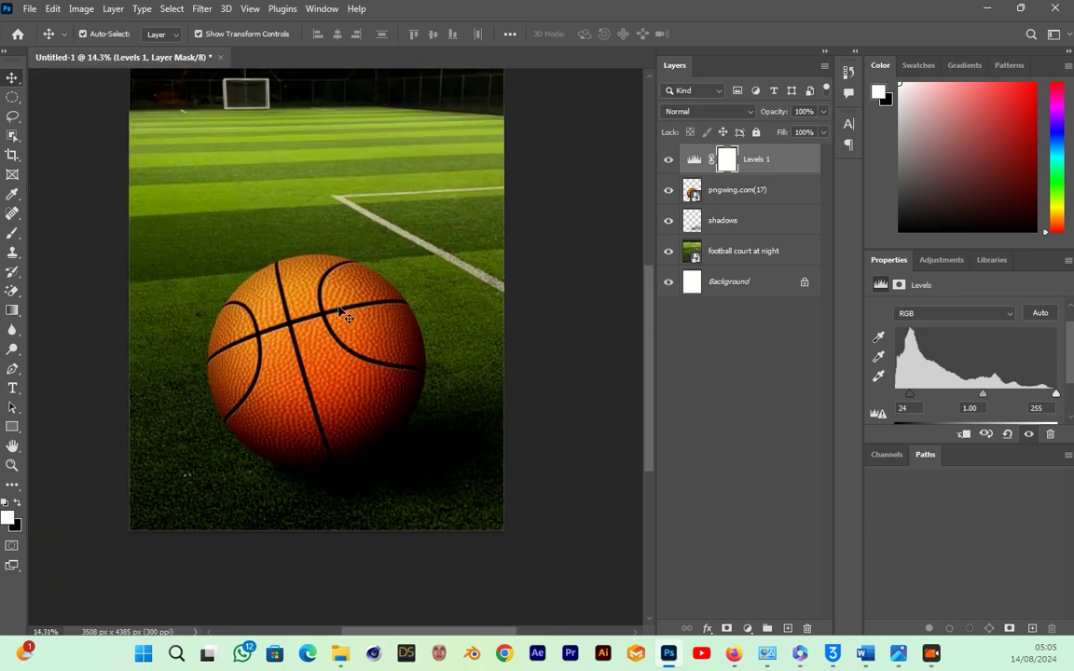
- Clip the Levels adjustment to the basketball layer so it affects only the ball
{"action": "right_click", "coordinate": [763, 164]}
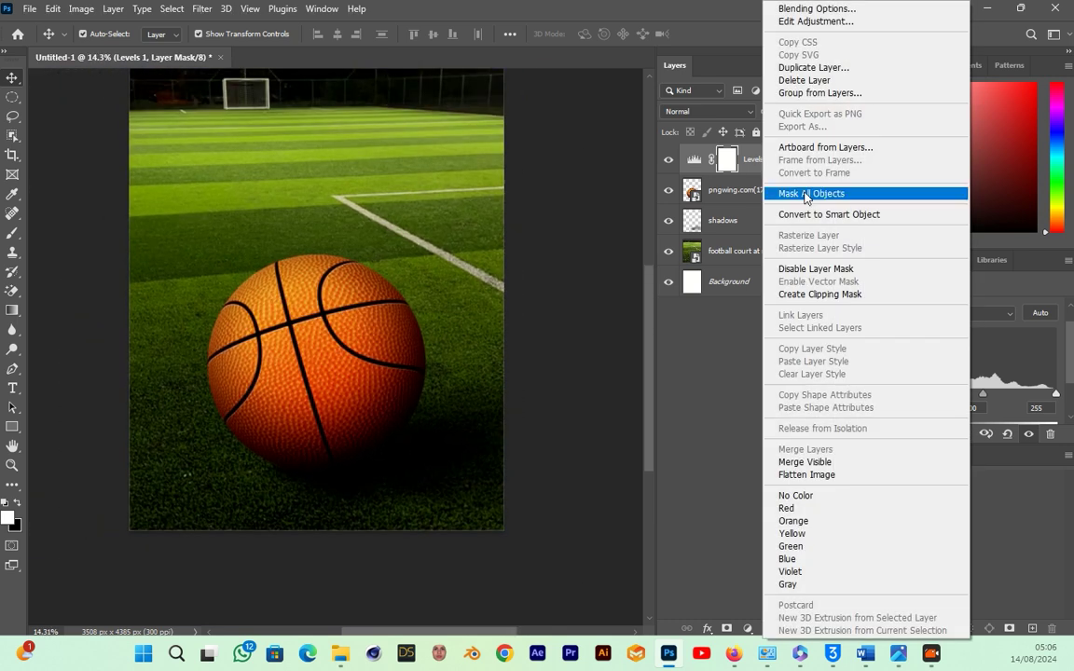
{"action": "left_click", "coordinate": [865, 295]}
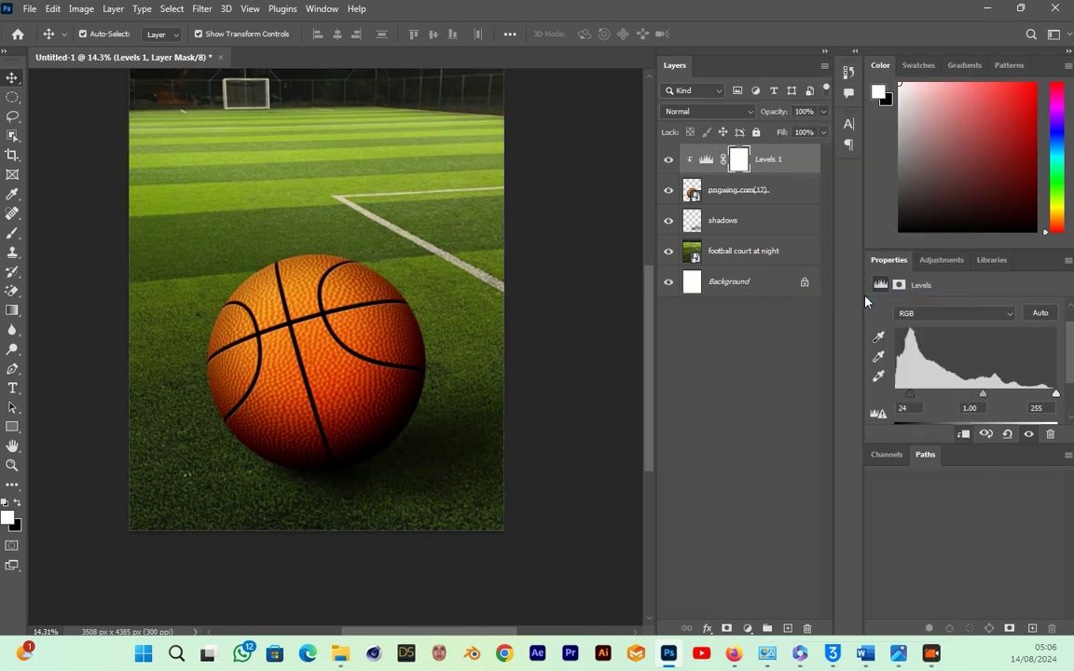
{"action": "right_click", "coordinate": [783, 163]}
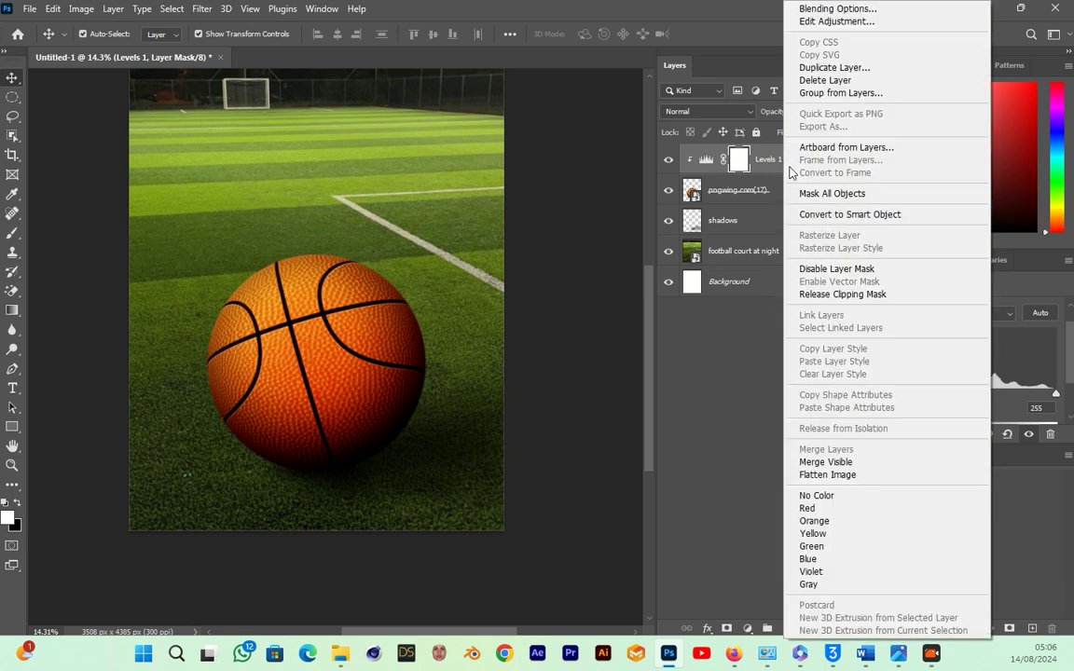
{"action": "left_click", "coordinate": [740, 392]}
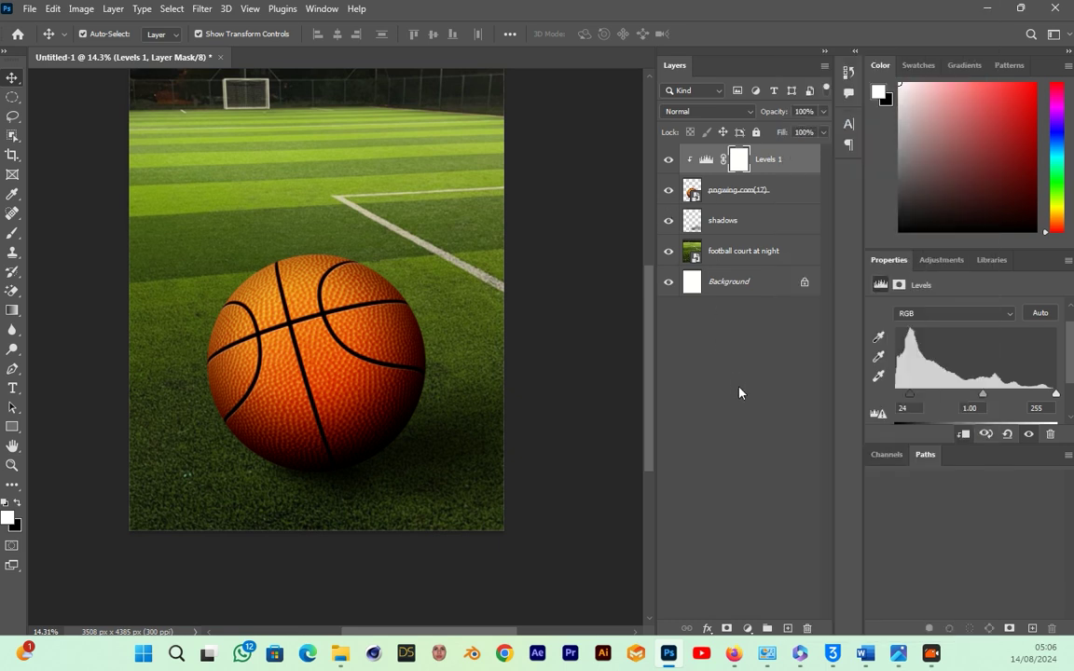
- Compare the basketball's shading with the clipped Levels adjustment hidden and shown, both in the full view and up close
{"action": "left_click", "coordinate": [668, 161]}
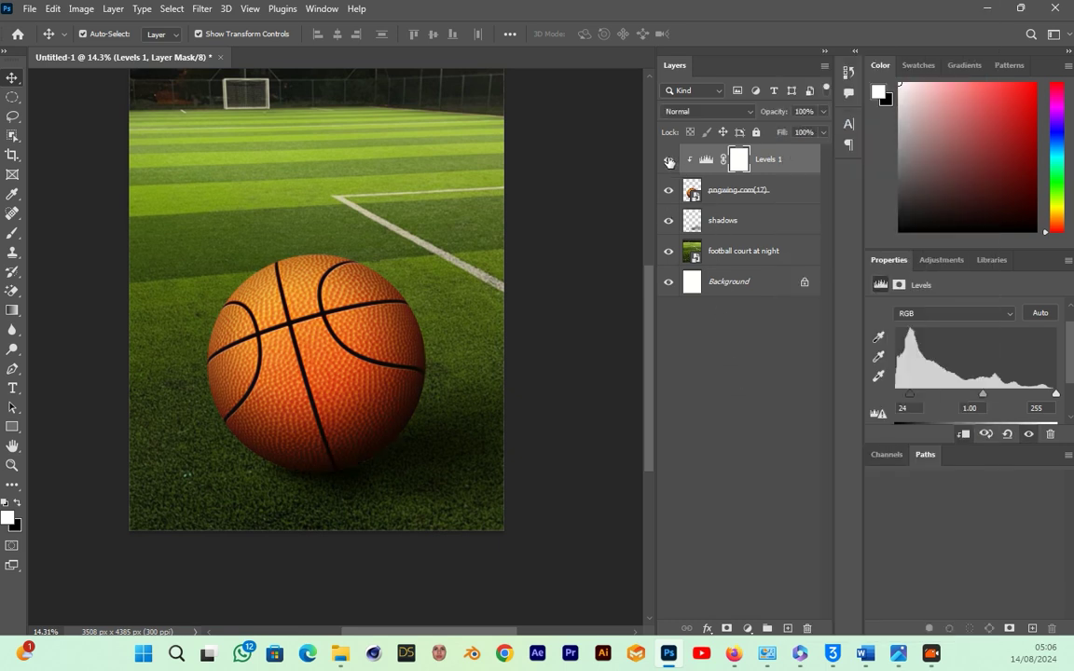
{"action": "left_click", "coordinate": [669, 160]}
{"action": "left_click", "coordinate": [669, 161]}
{"action": "left_click", "coordinate": [668, 160]}
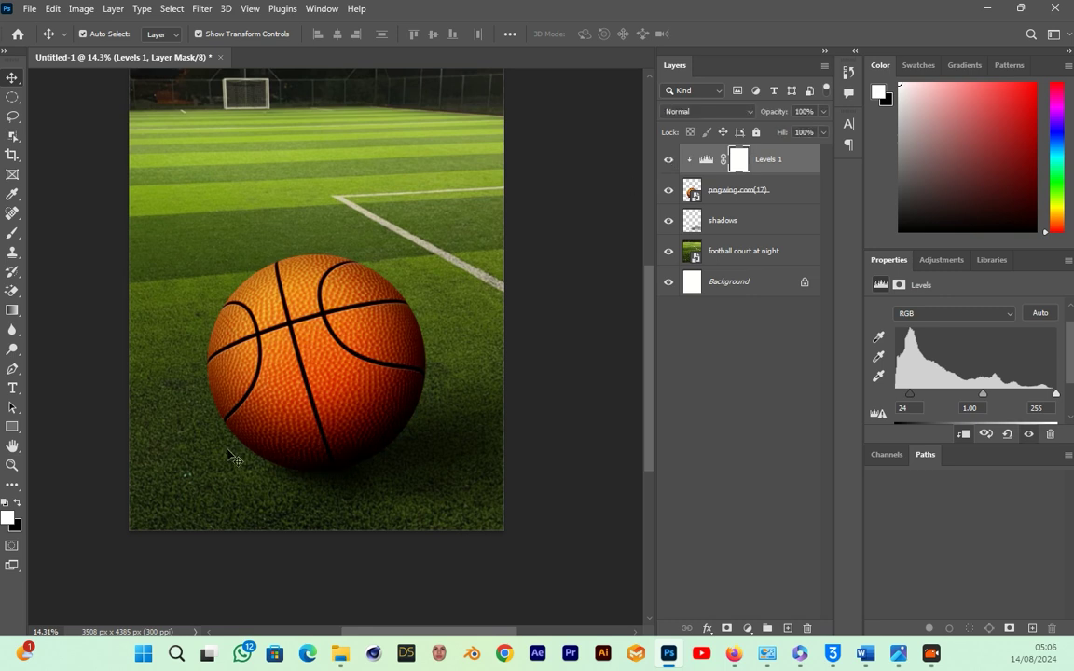
{"action": "scroll", "coordinate": [237, 454], "scroll_direction": "up", "scroll_amount": 2}
{"action": "scroll", "coordinate": [237, 454], "scroll_direction": "up", "scroll_amount": 2}
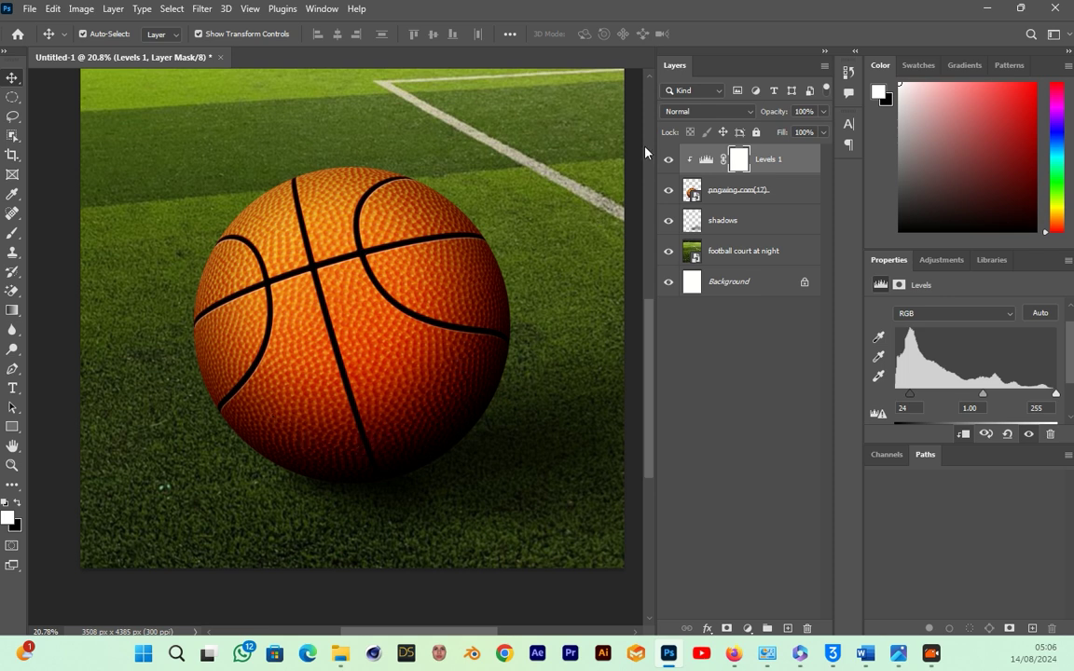
{"action": "left_click", "coordinate": [670, 162]}
{"action": "left_click", "coordinate": [669, 160]}
- Invert the Levels mask to black and paint white along the basketball's lower part with a 1000 px brush
{"action": "left_click", "coordinate": [739, 160]}
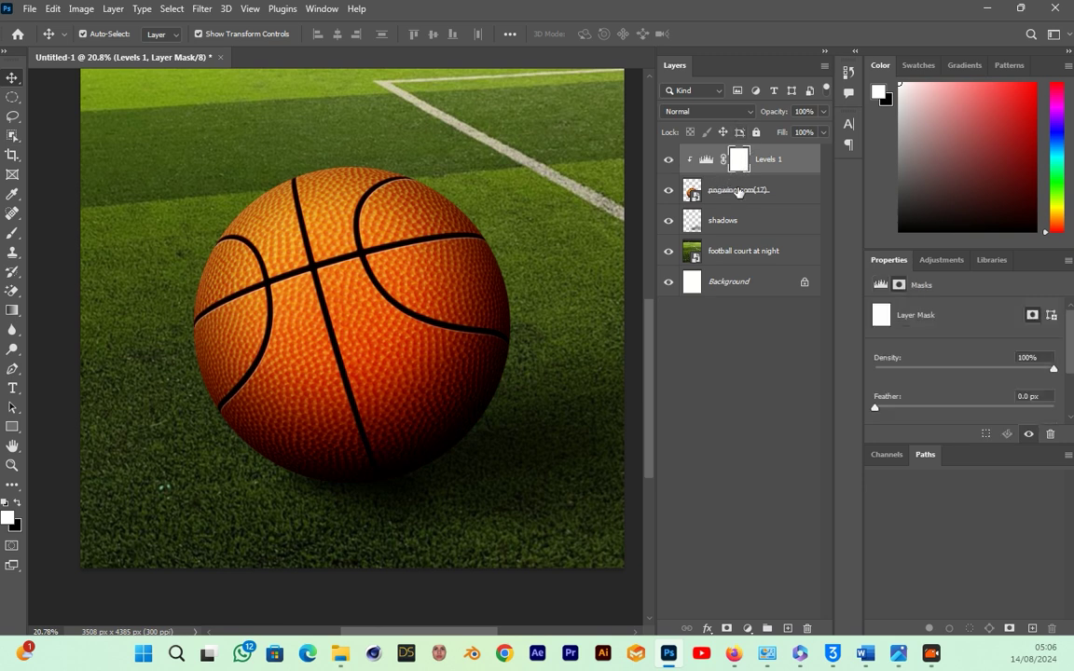
{"action": "key", "text": "ctrl+i"}
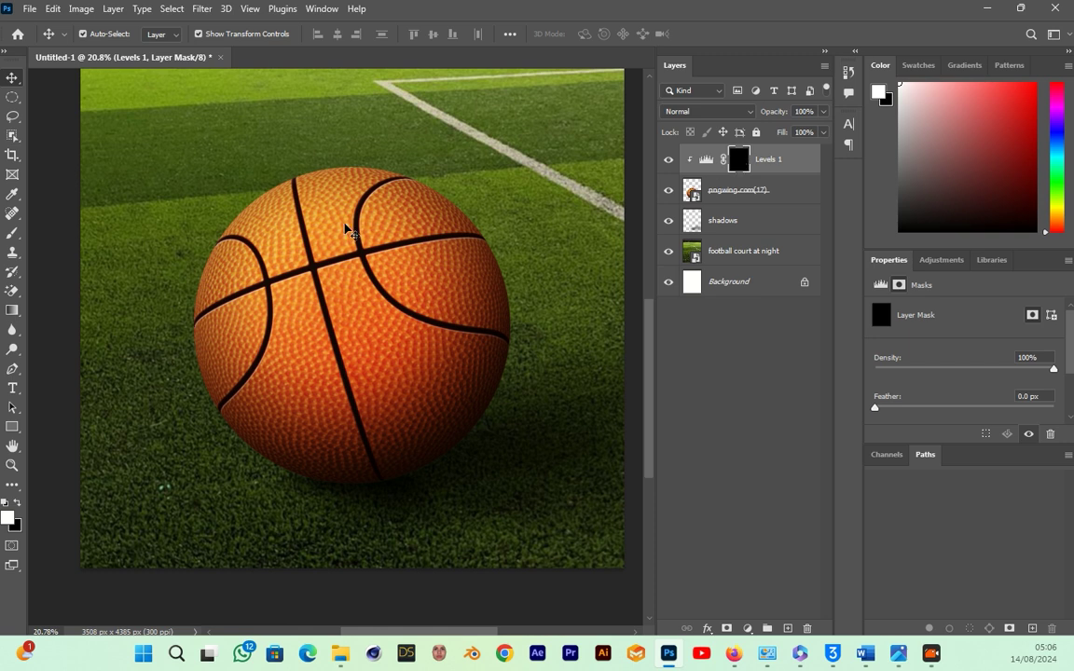
{"action": "left_click", "coordinate": [11, 234]}
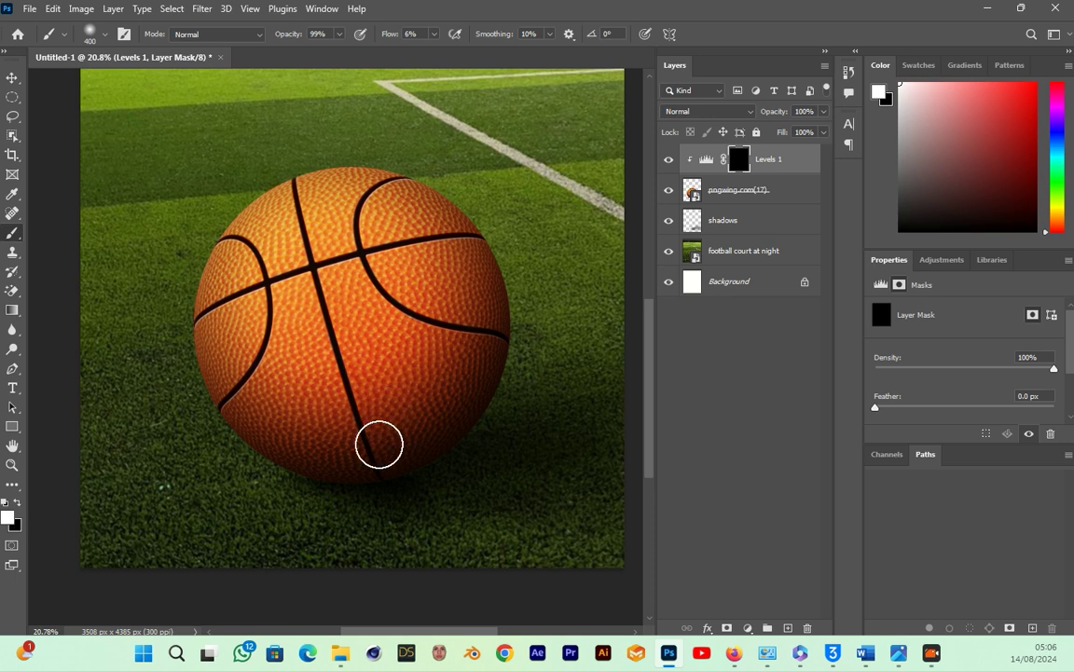
{"action": "key", "text": "bracketright"}
{"action": "key", "text": "bracketright"}
{"action": "key", "text": "bracketright"}
{"action": "key", "text": "bracketright"}
{"action": "key", "text": "bracketright"}
{"action": "key", "text": "bracketright"}
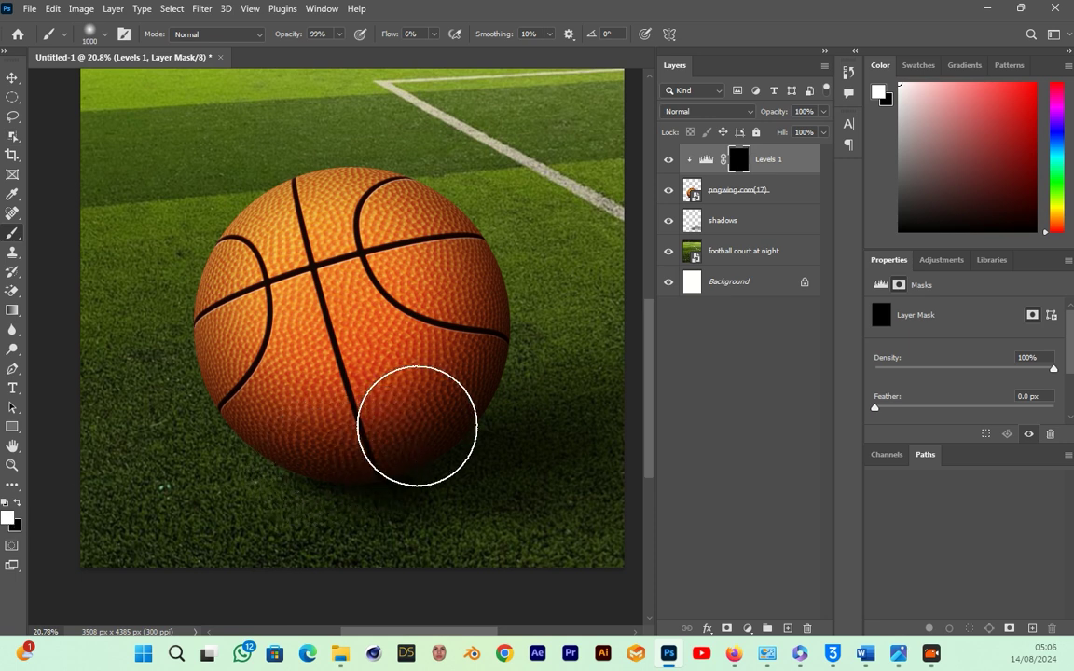
{"action": "mouse_move", "coordinate": [417, 426]}
{"action": "left_mouse_down"}
{"action": "mouse_move", "coordinate": [479, 348]}
{"action": "mouse_move", "coordinate": [350, 449]}
{"action": "mouse_move", "coordinate": [444, 389]}
{"action": "mouse_move", "coordinate": [270, 456]}
{"action": "mouse_move", "coordinate": [467, 336]}
{"action": "mouse_move", "coordinate": [348, 438]}
{"action": "mouse_move", "coordinate": [468, 390]}
{"action": "mouse_move", "coordinate": [340, 444]}
{"action": "mouse_move", "coordinate": [486, 323]}
{"action": "mouse_move", "coordinate": [247, 447]}
{"action": "mouse_move", "coordinate": [240, 435]}
{"action": "left_mouse_up"}
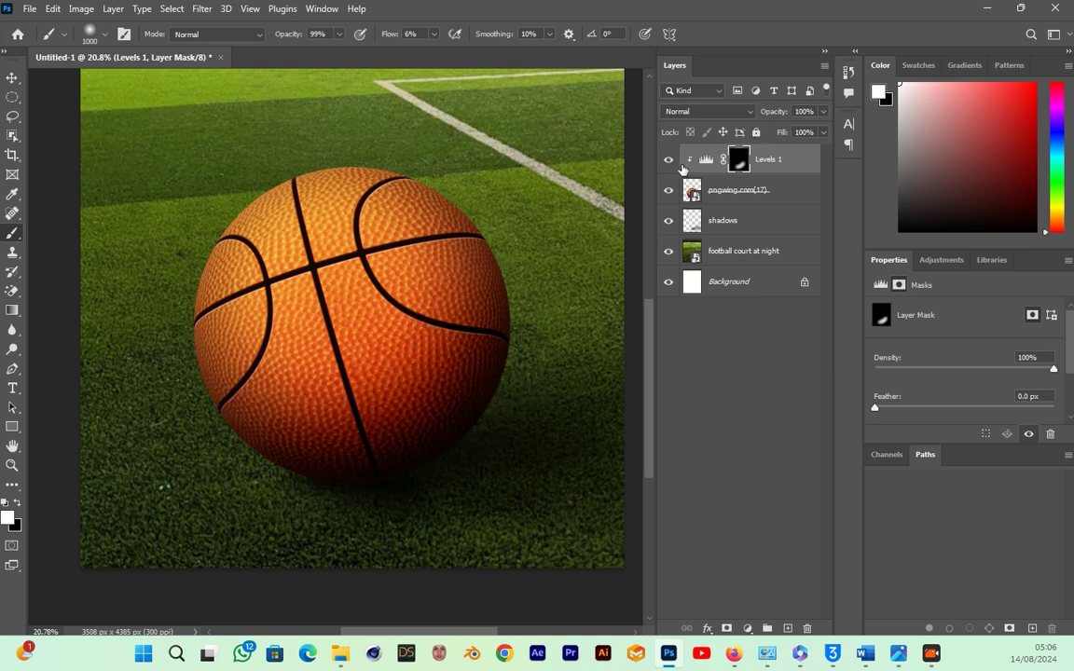
- Compare the ball with the masked Levels adjustment hidden and shown, check the full composition, and deselect all layers
{"action": "left_click", "coordinate": [669, 160]}
{"action": "left_click", "coordinate": [670, 160]}
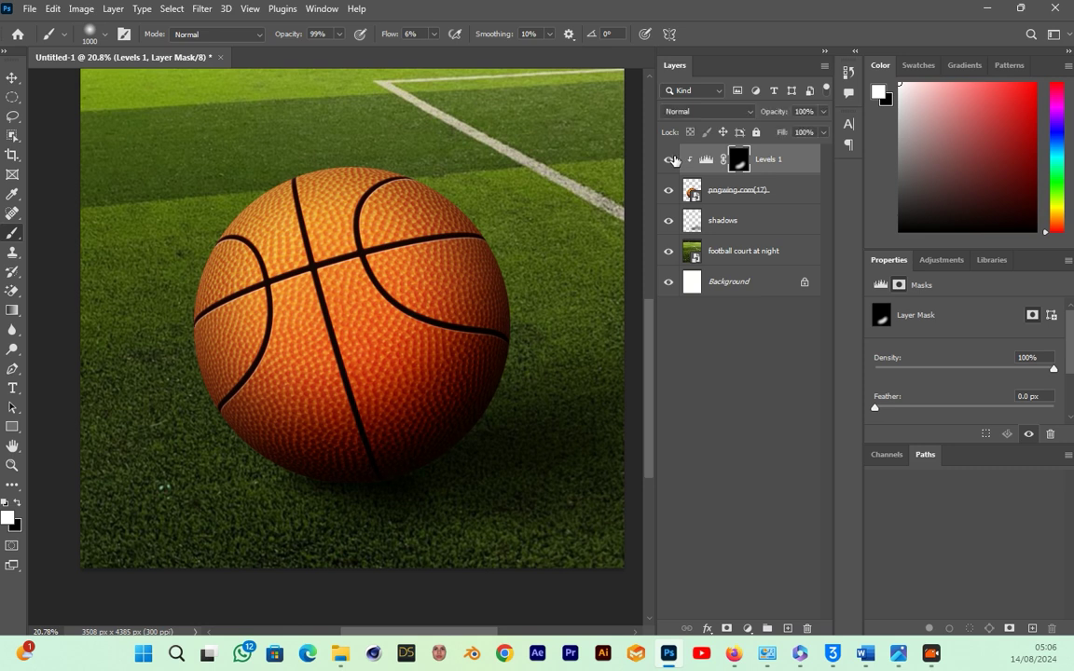
{"action": "left_click", "coordinate": [669, 160]}
{"action": "scroll", "coordinate": [501, 366], "scroll_direction": "down", "scroll_amount": 3}
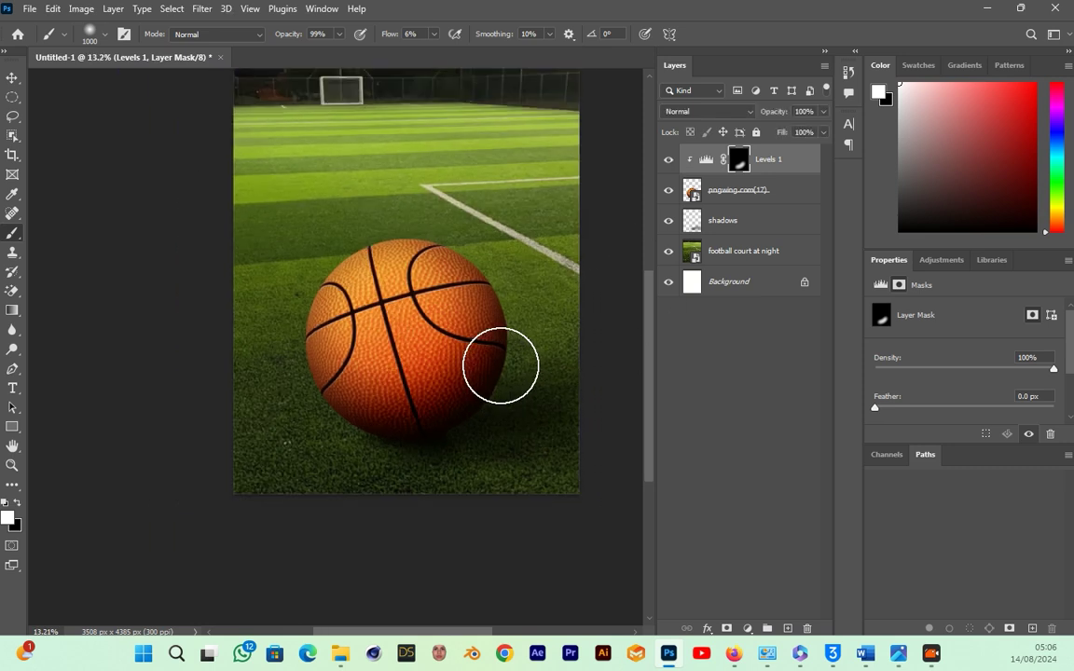
{"action": "scroll", "coordinate": [501, 366], "scroll_direction": "down", "scroll_amount": 1}
{"action": "left_click_drag", "start_coordinate": [537, 431], "coordinate": [422, 477]}
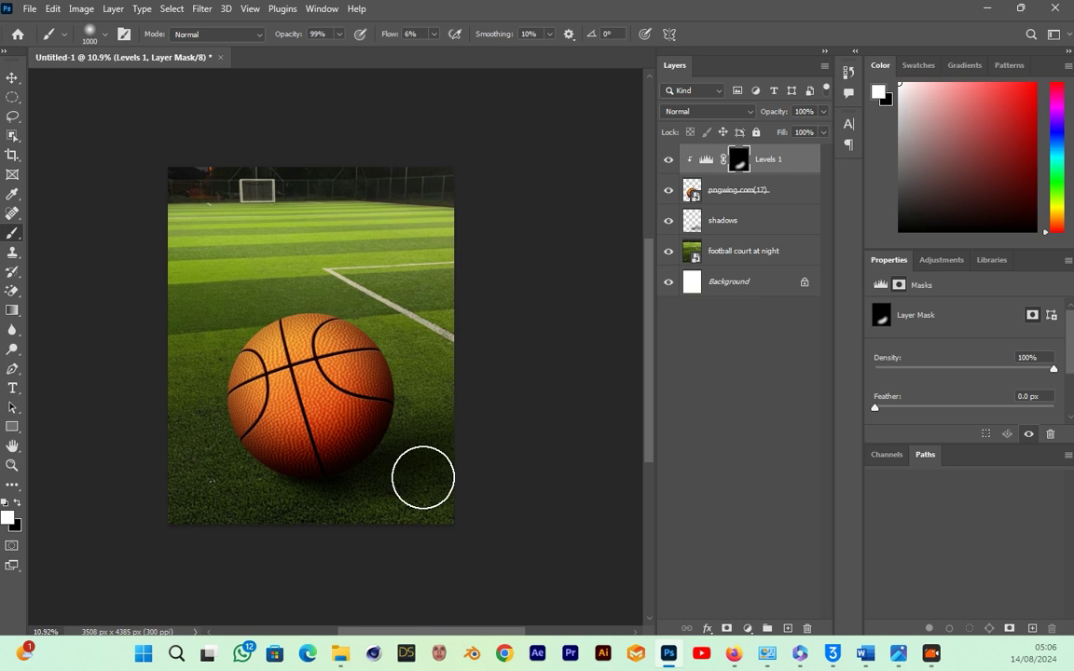
{"action": "key", "text": "v"}
{"action": "left_click", "coordinate": [588, 366]}
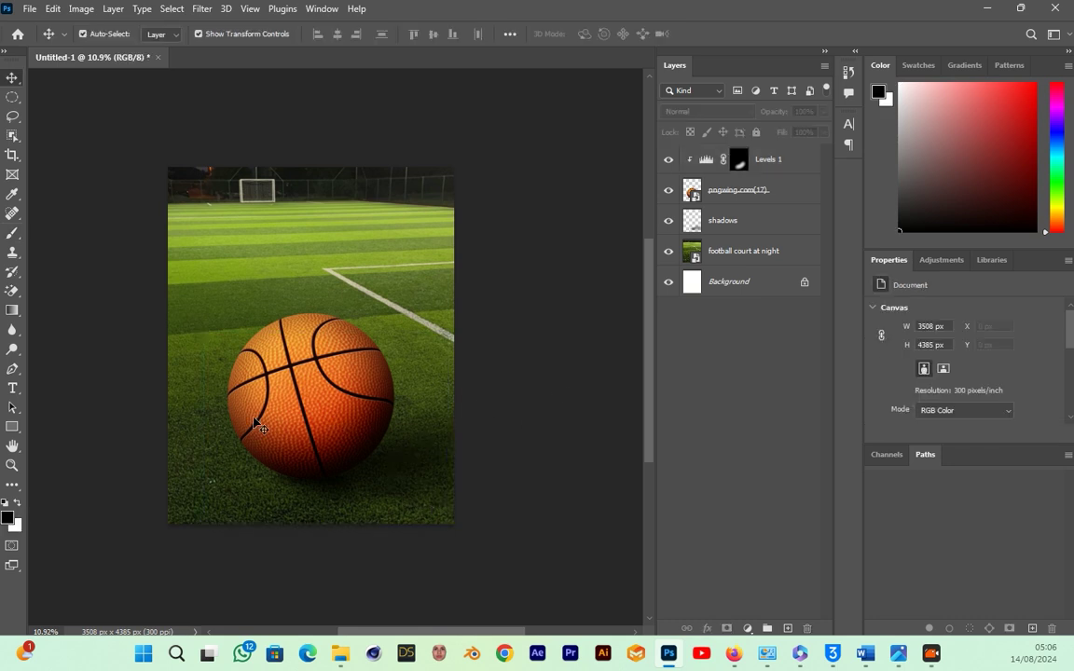
- In the shadows layer's blending options, split the Blend If black point of the underlying layer to 0 / 30
{"action": "scroll", "coordinate": [259, 429], "scroll_direction": "up", "scroll_amount": 1}
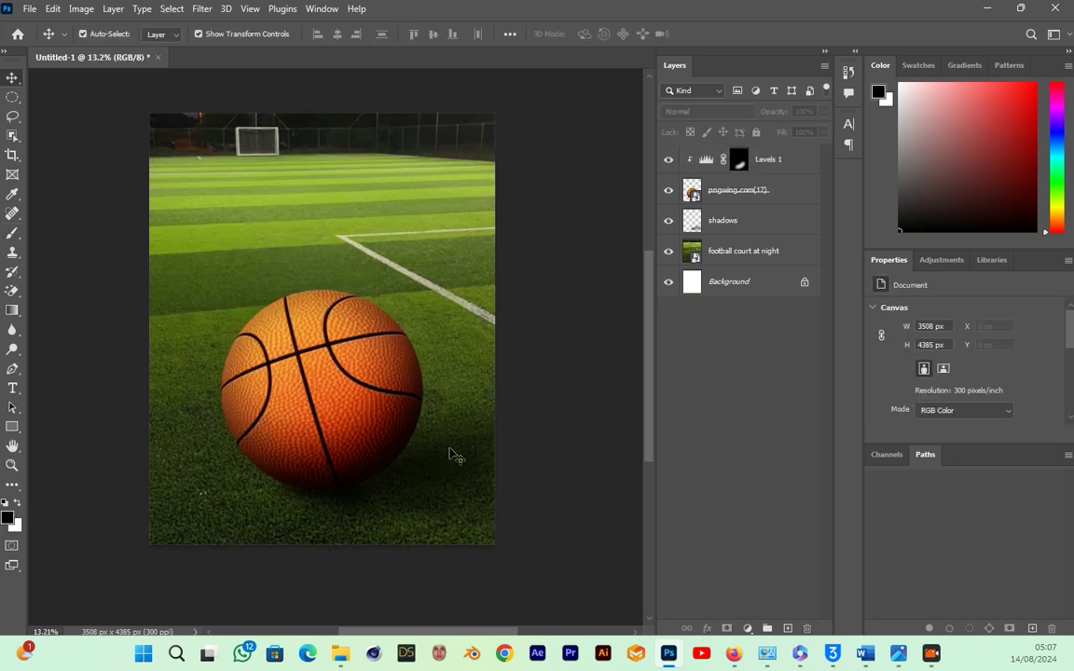
{"action": "scroll", "coordinate": [420, 520], "scroll_direction": "up", "scroll_amount": 1}
{"action": "scroll", "coordinate": [419, 517], "scroll_direction": "up", "scroll_amount": 8}
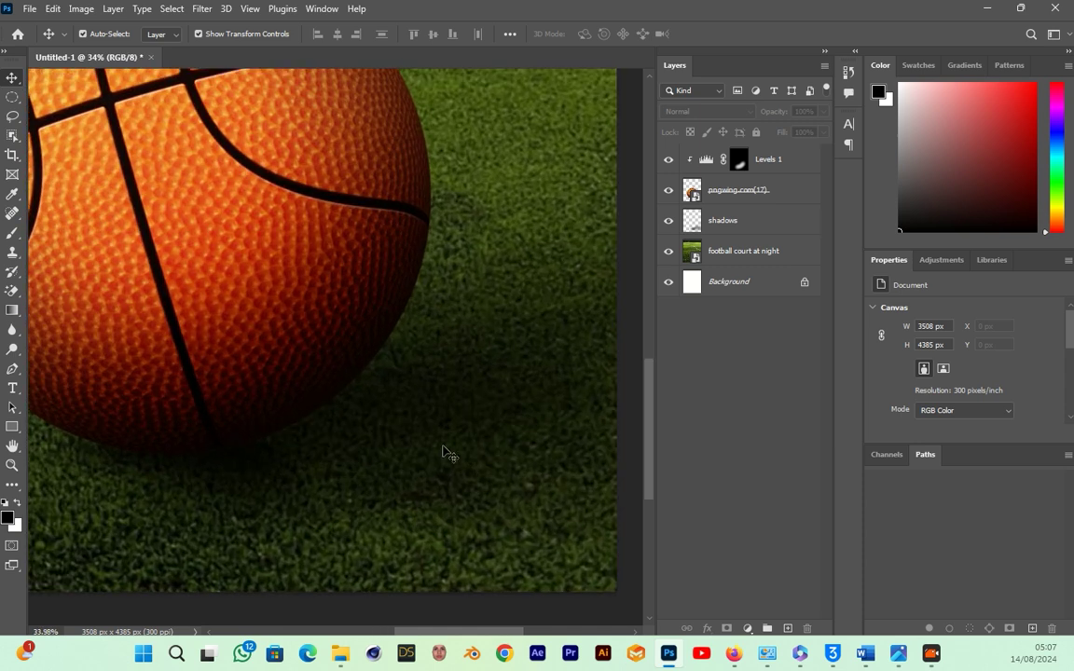
{"action": "left_click", "coordinate": [446, 453]}
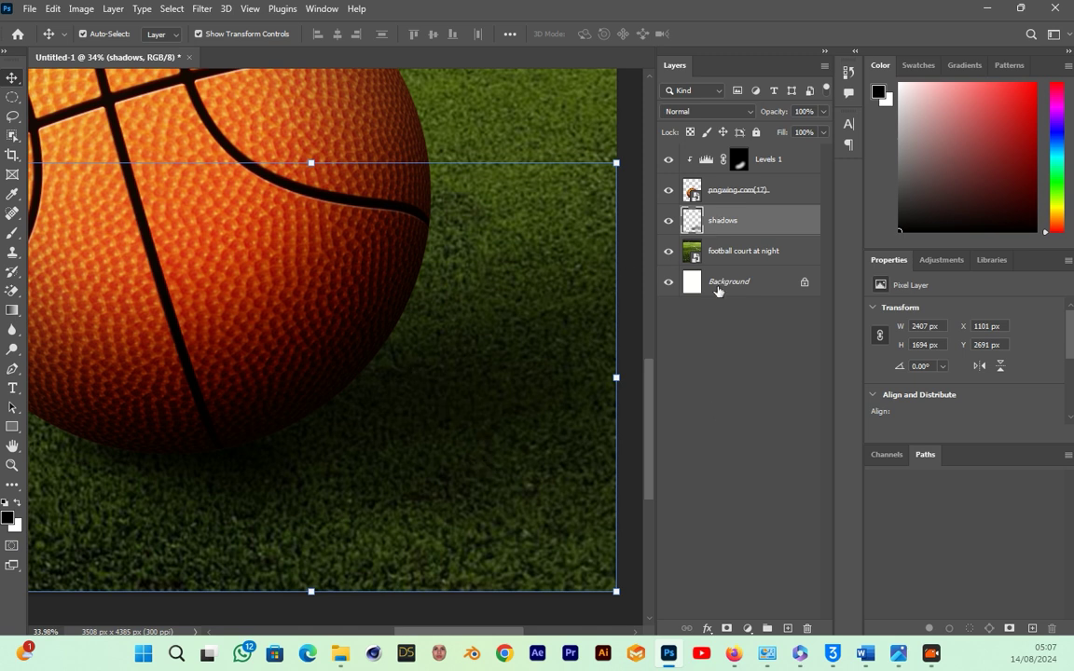
{"action": "left_click", "coordinate": [706, 629]}
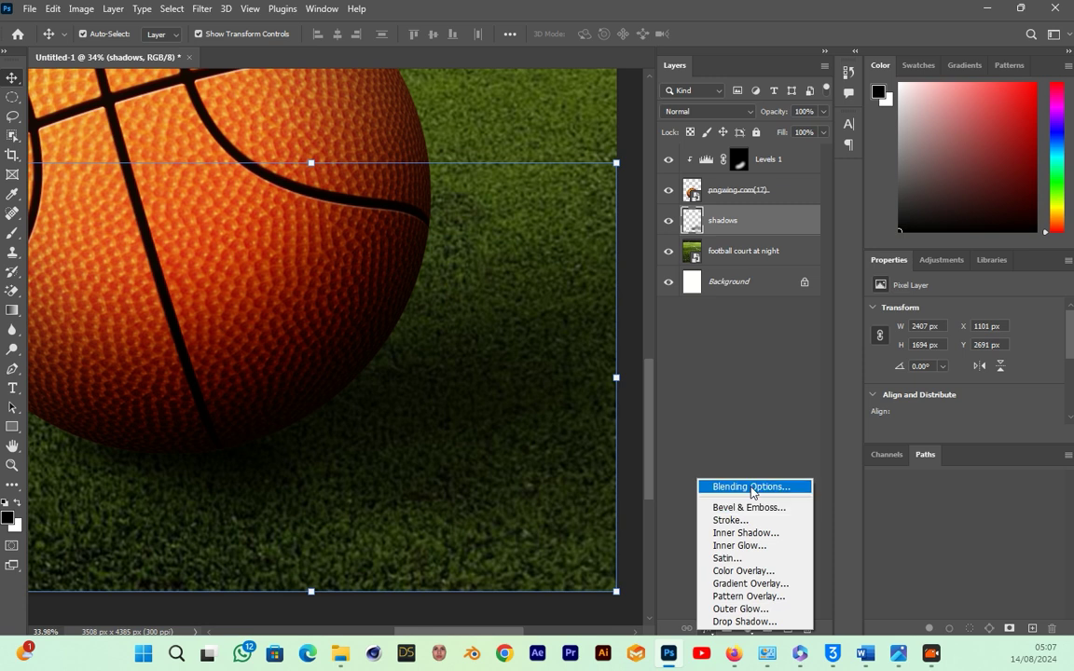
{"action": "left_click", "coordinate": [751, 487]}
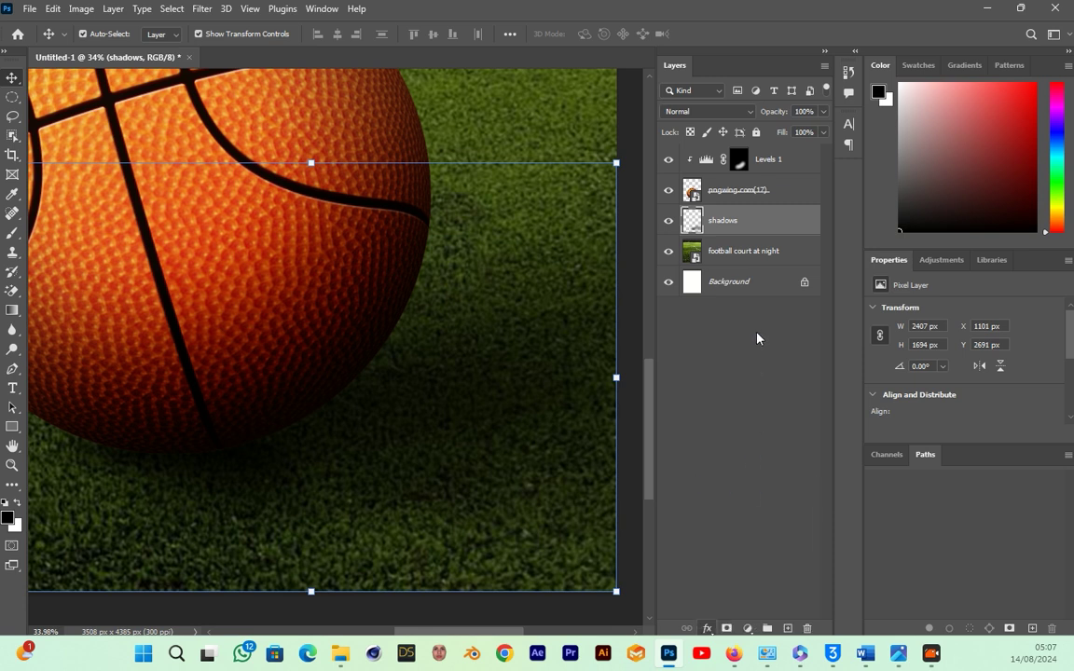
{"action": "left_click_drag", "start_coordinate": [736, 140], "coordinate": [884, 145]}
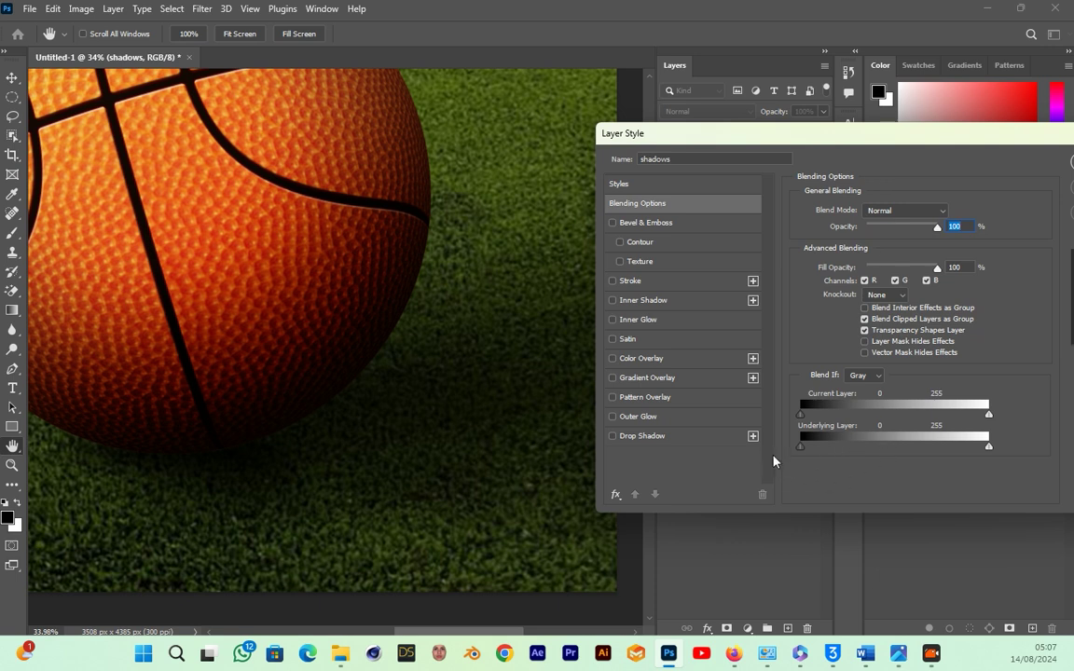
{"action": "left_click_drag", "start_coordinate": [803, 451], "coordinate": [843, 449]}
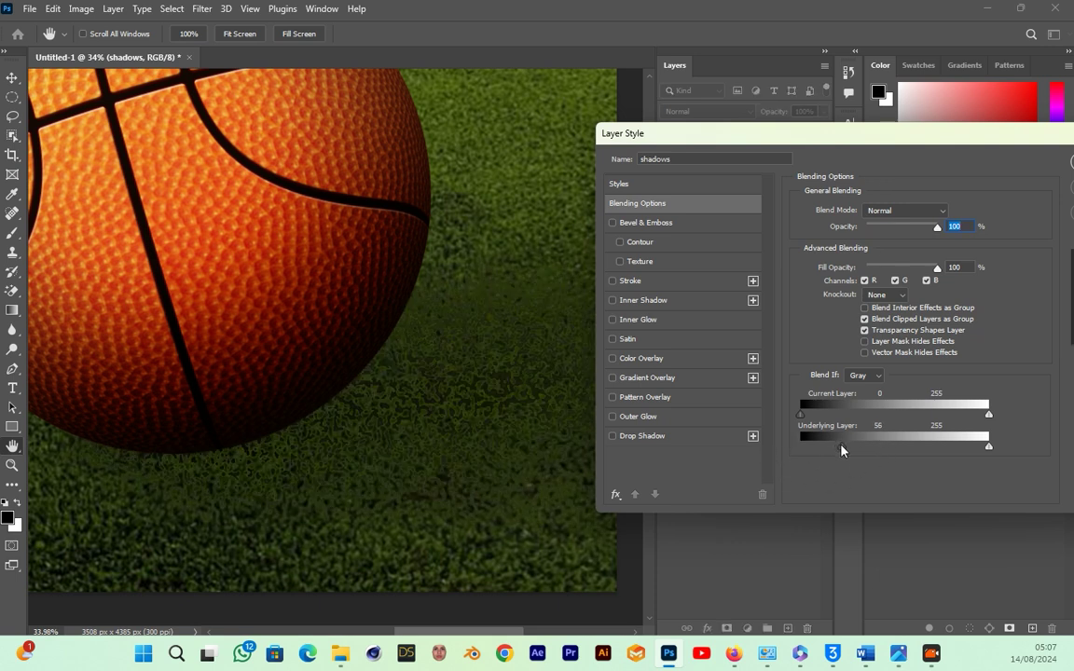
{"action": "left_click", "coordinate": [842, 448], "text": "alt"}
{"action": "mouse_move", "coordinate": [839, 450]}
{"action": "left_mouse_down"}
{"action": "mouse_move", "coordinate": [796, 451]}
{"action": "mouse_move", "coordinate": [820, 450]}
{"action": "left_mouse_up"}
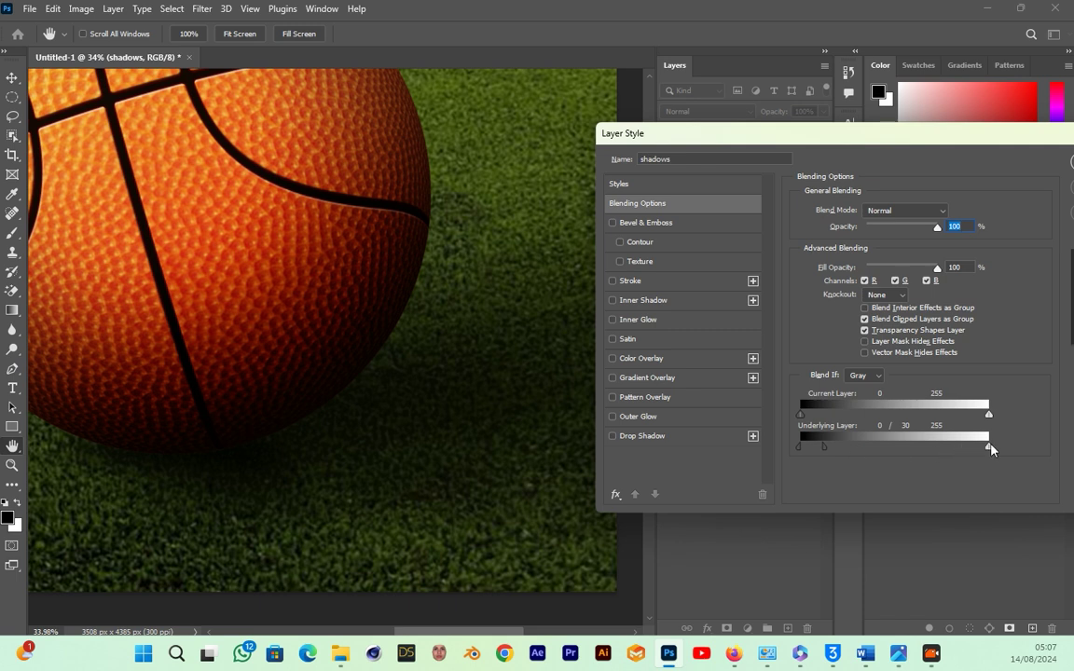
- Split the shadows layer's Blend If white point of the underlying layer to 202 / 249, apply the blending options, and deselect the layer
{"action": "left_click_drag", "start_coordinate": [989, 449], "coordinate": [970, 452]}
{"action": "left_click_drag", "start_coordinate": [1005, 146], "coordinate": [863, 173]}
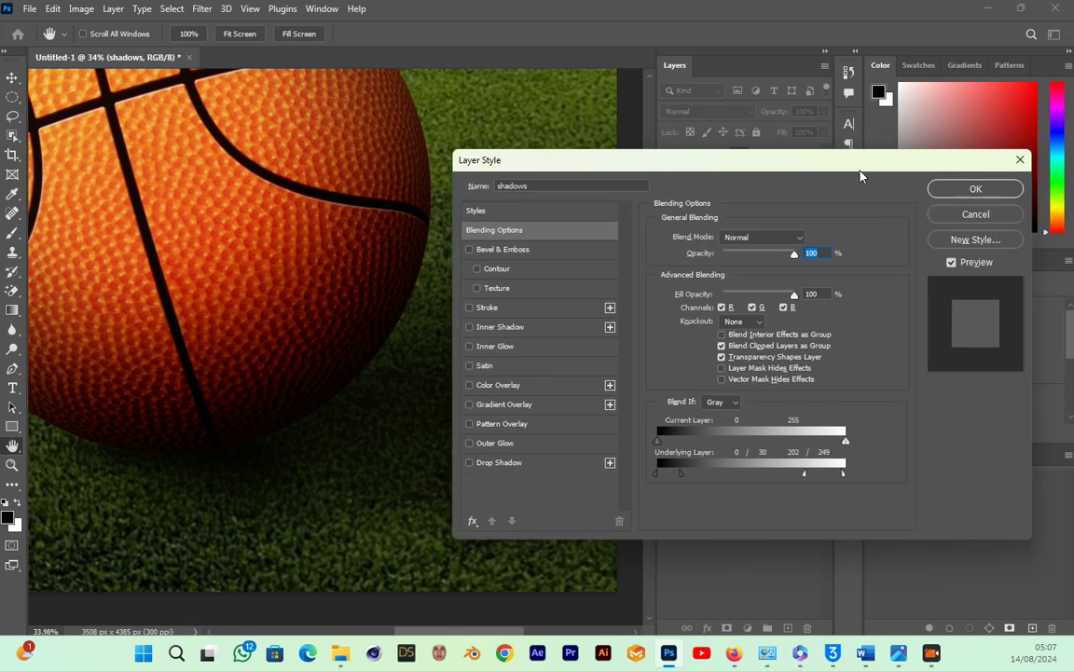
{"action": "left_click", "coordinate": [976, 186]}
{"action": "scroll", "coordinate": [367, 502], "scroll_direction": "down", "scroll_amount": 3}
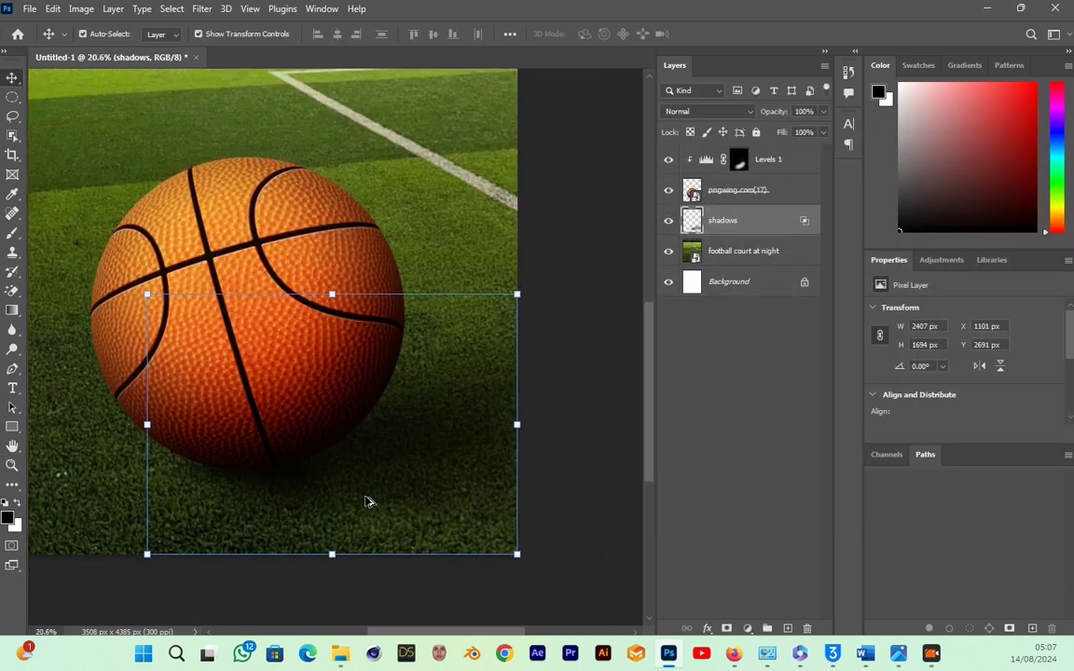
{"action": "left_click", "coordinate": [522, 415]}
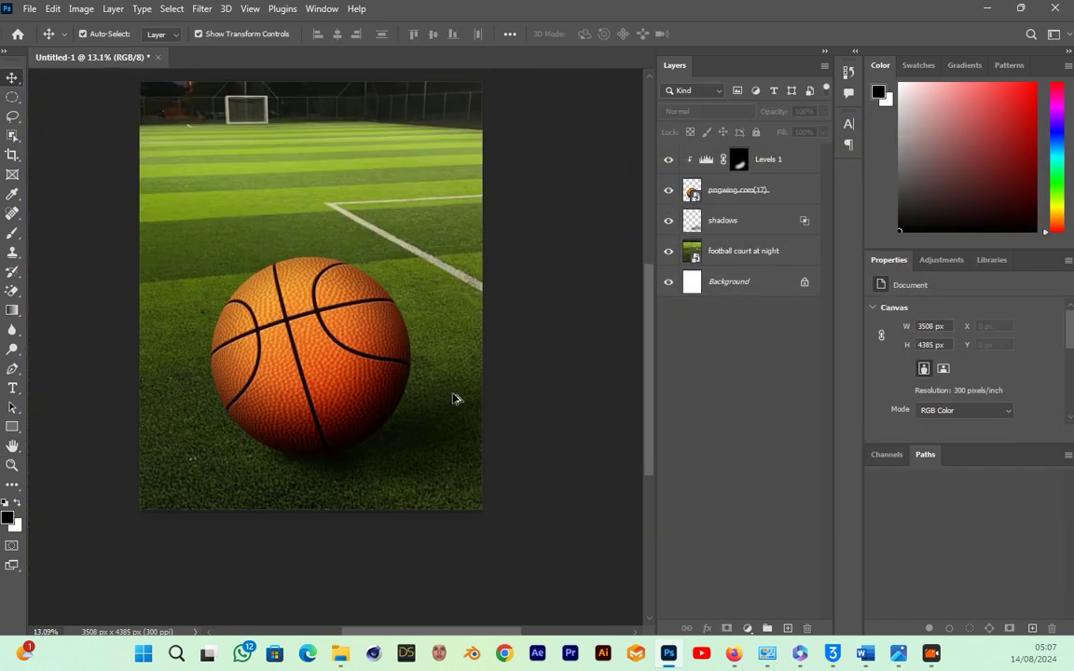
- Compare the composition with the shadows and Levels 1 layers hidden and shown
{"action": "scroll", "coordinate": [457, 398], "scroll_direction": "up", "scroll_amount": 1}
{"action": "left_click_drag", "start_coordinate": [457, 391], "coordinate": [511, 400]}
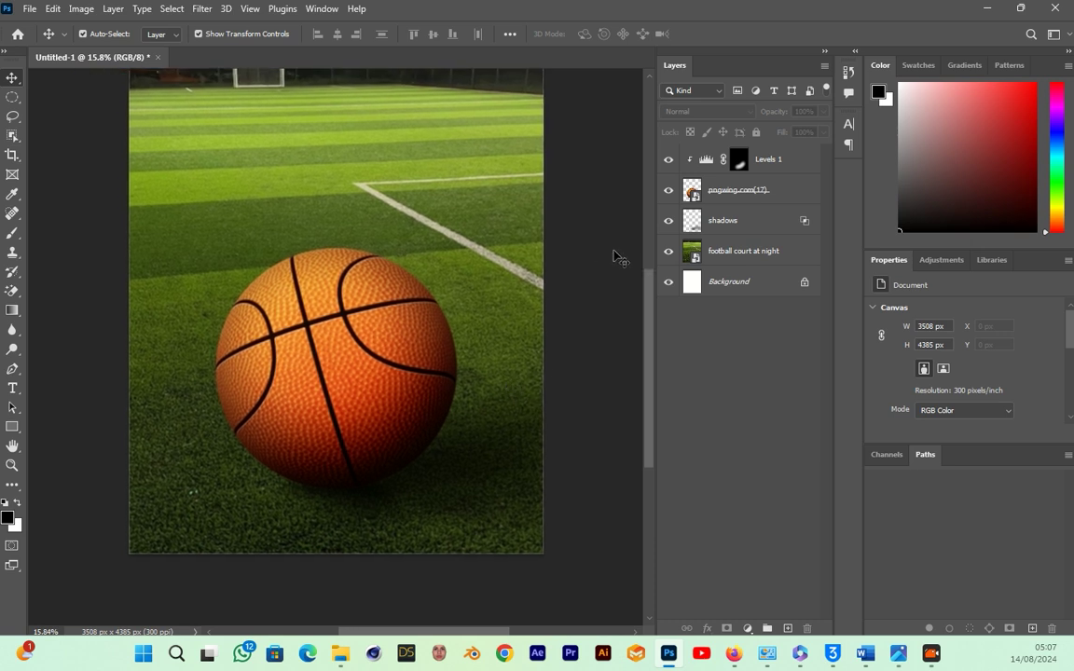
{"action": "left_click", "coordinate": [668, 220]}
{"action": "left_click", "coordinate": [669, 160]}
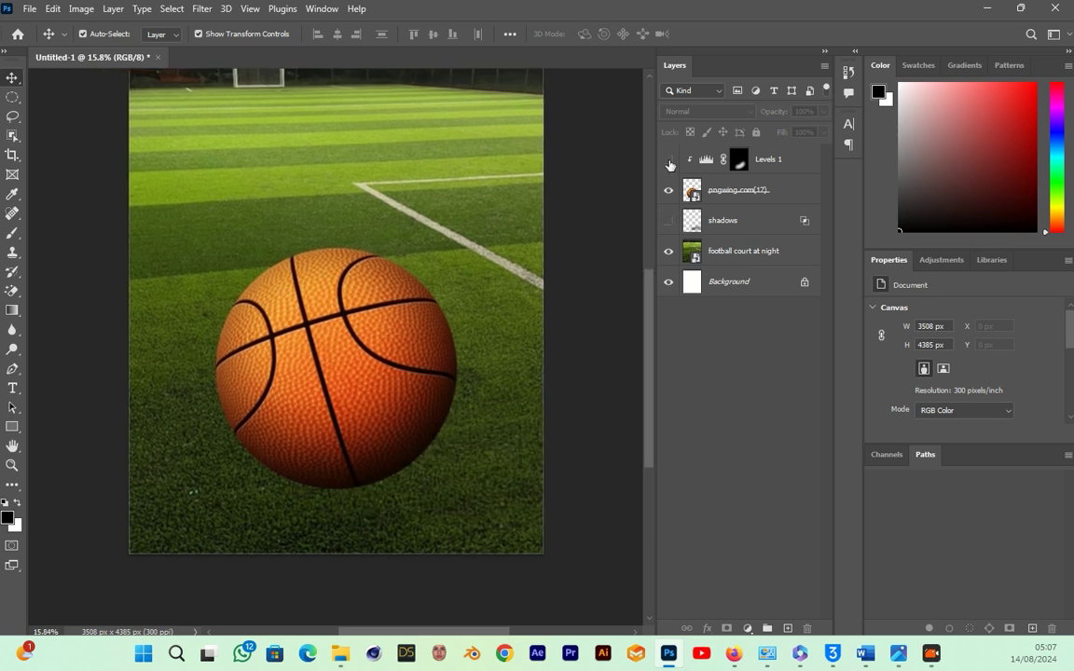
{"action": "left_click", "coordinate": [668, 160]}
{"action": "left_click", "coordinate": [668, 220]}
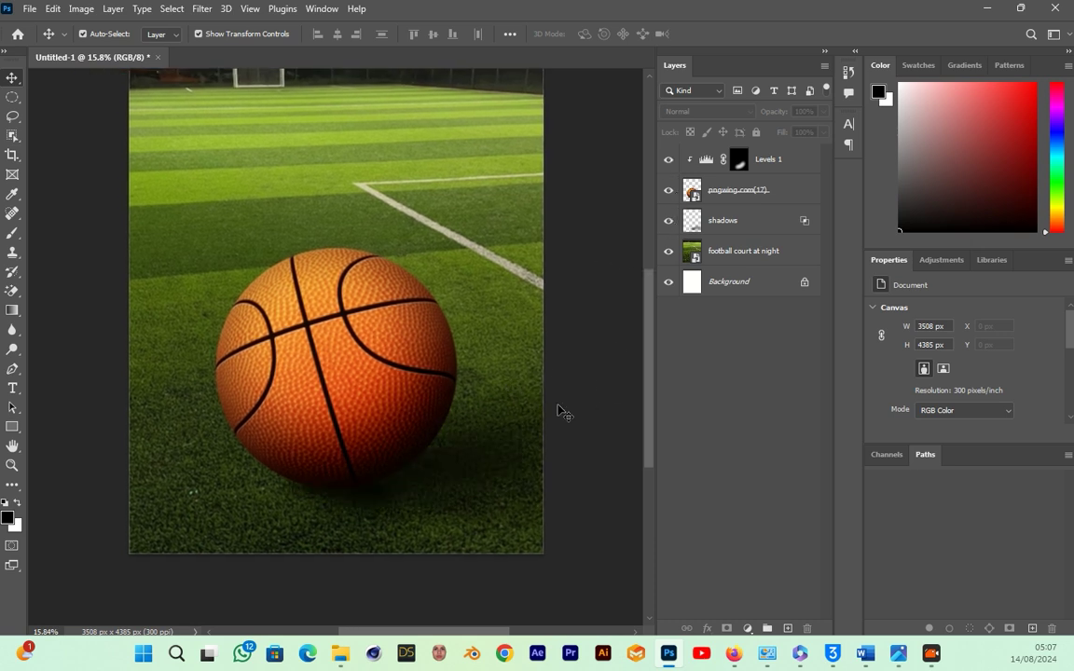
- Duplicate the basketball with its shadows and Levels layers, scale the copy to about half size behind the original near the white line, and deselect
{"action": "scroll", "coordinate": [444, 389], "scroll_direction": "up", "scroll_amount": 1}
{"action": "left_click", "coordinate": [463, 477]}
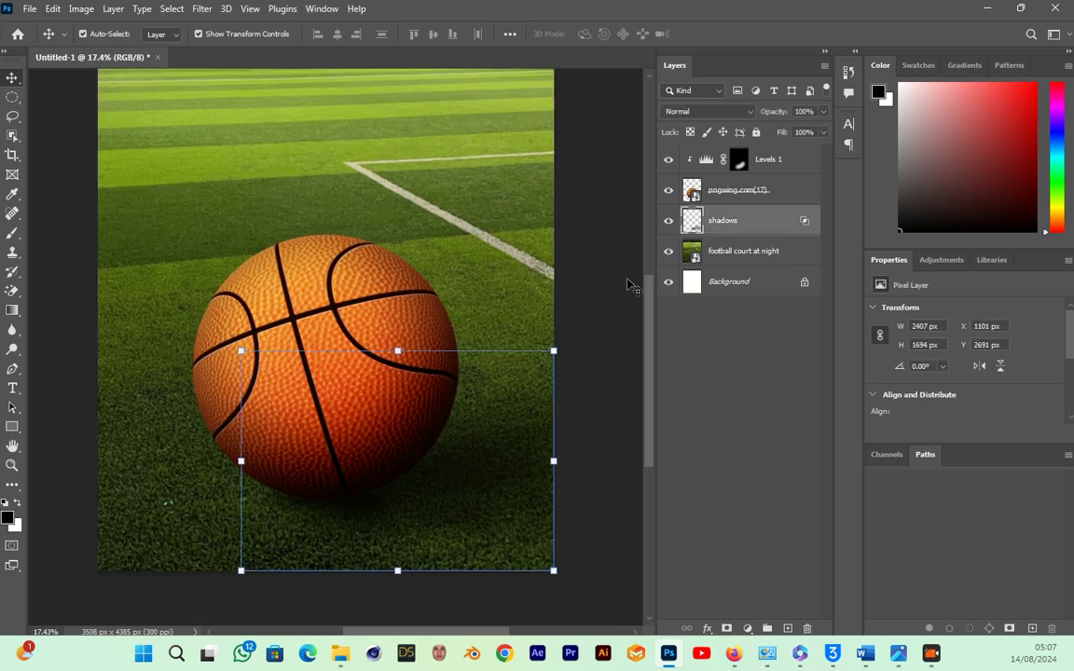
{"action": "left_click", "coordinate": [757, 168], "text": "shift"}
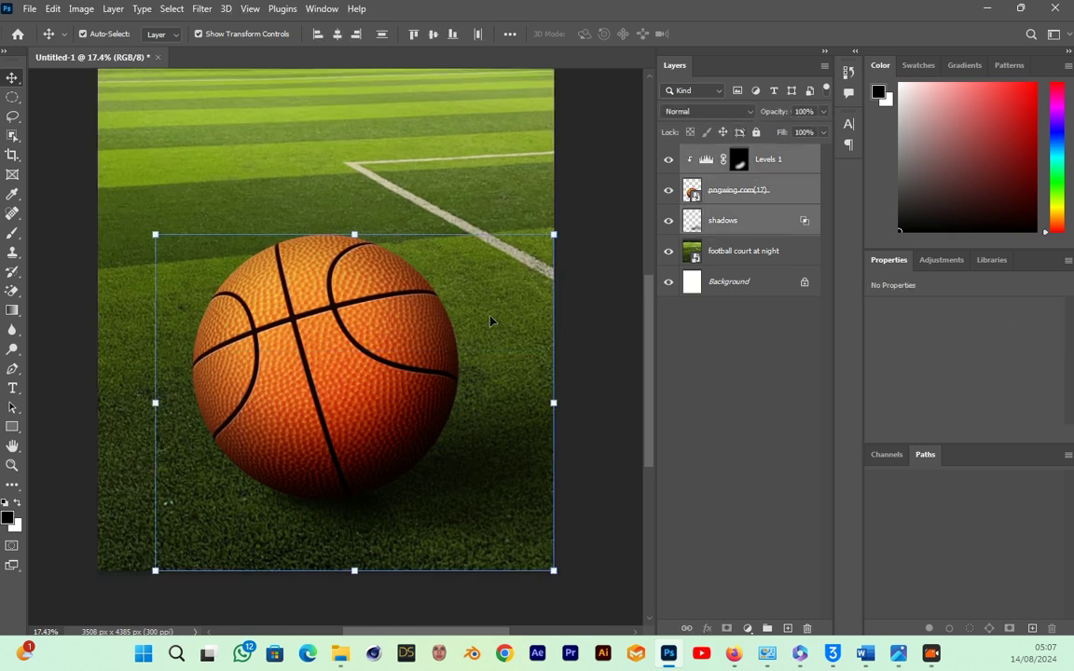
{"action": "scroll", "coordinate": [484, 323], "scroll_direction": "down", "scroll_amount": 3}
{"action": "left_click_drag", "start_coordinate": [351, 356], "coordinate": [417, 282]}
{"action": "left_click_drag", "start_coordinate": [413, 353], "coordinate": [457, 340]}
{"action": "key", "text": "Return"}
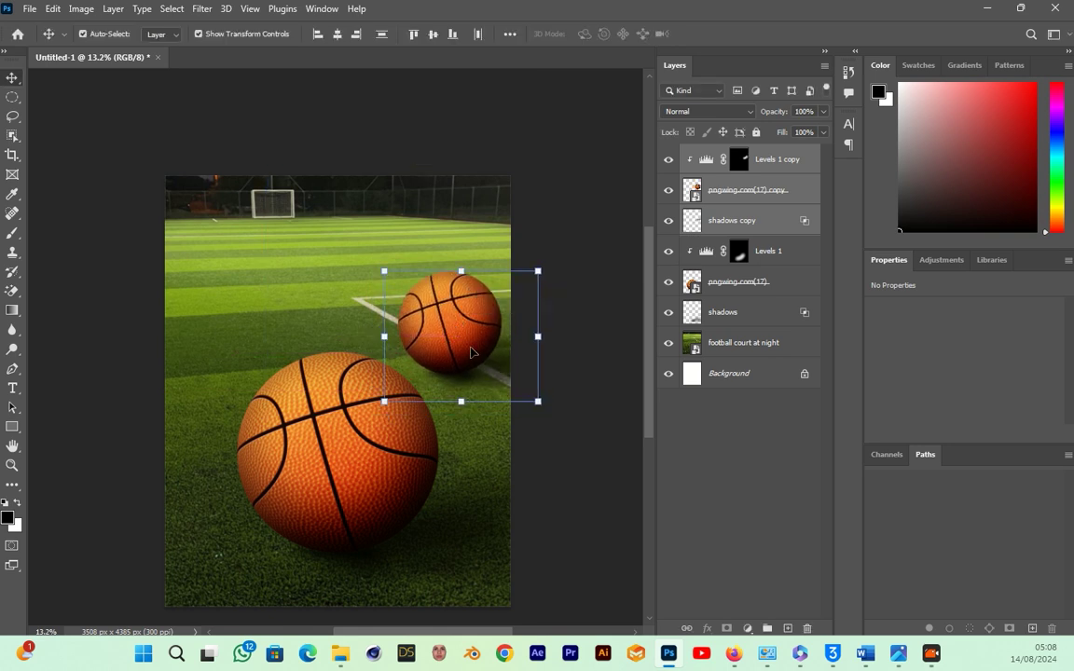
{"action": "left_click", "coordinate": [606, 448]}
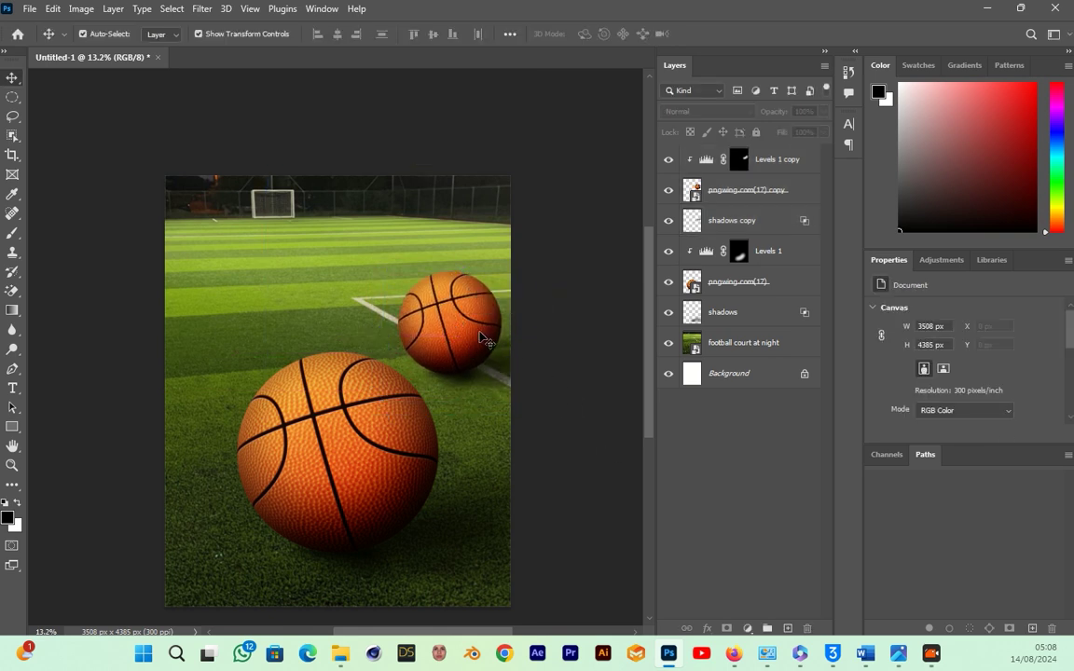
{"action": "left_click", "coordinate": [483, 342]}
{"action": "left_click", "coordinate": [577, 475]}
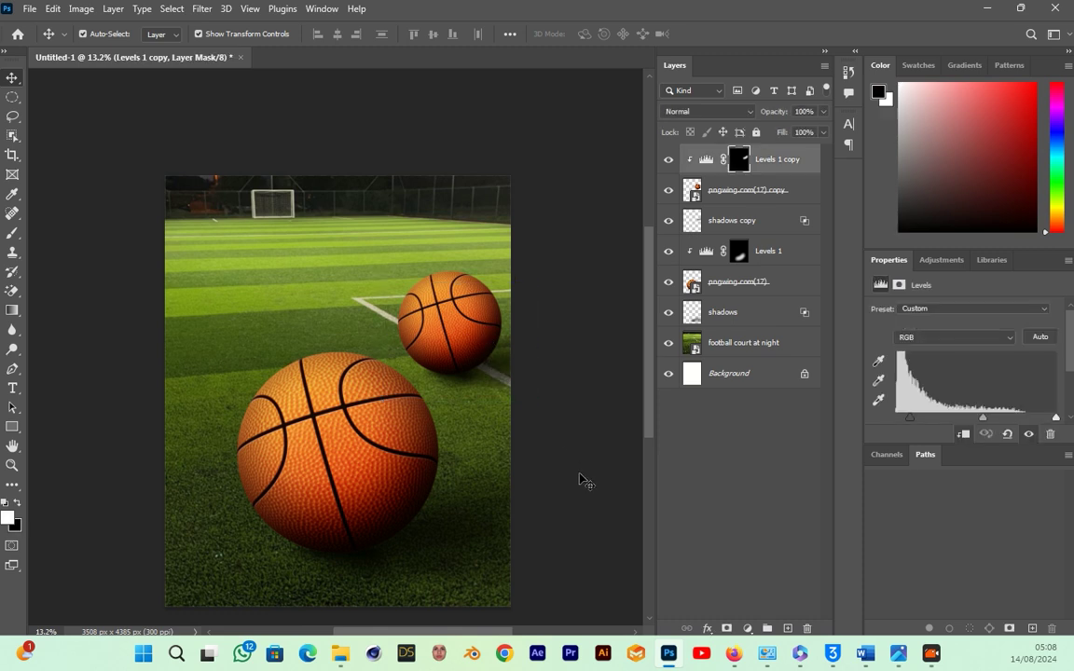